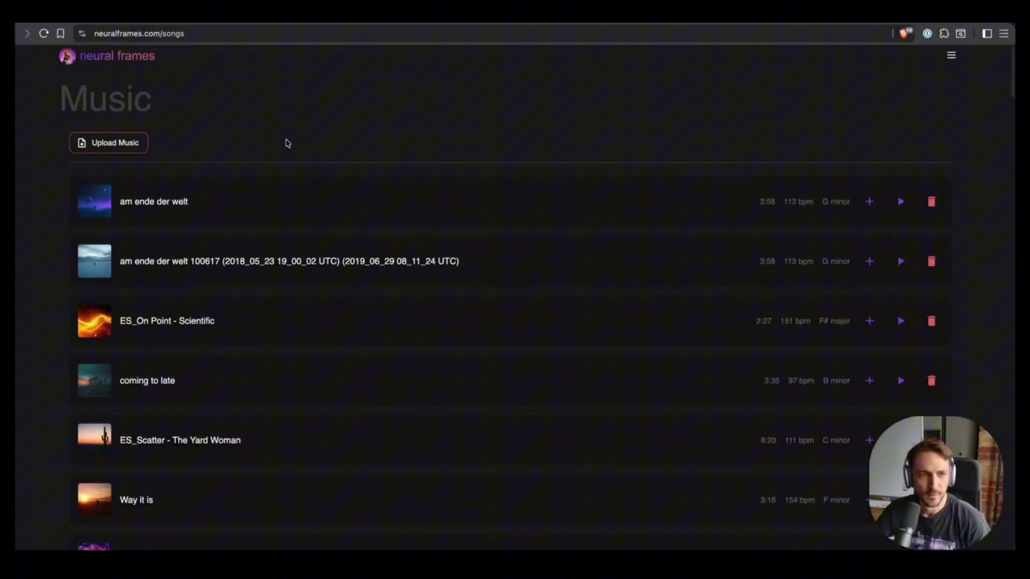
# Upload Echoes in the Fog.mp3, then close the album artwork generator without generating
pyautogui.click(110, 146)
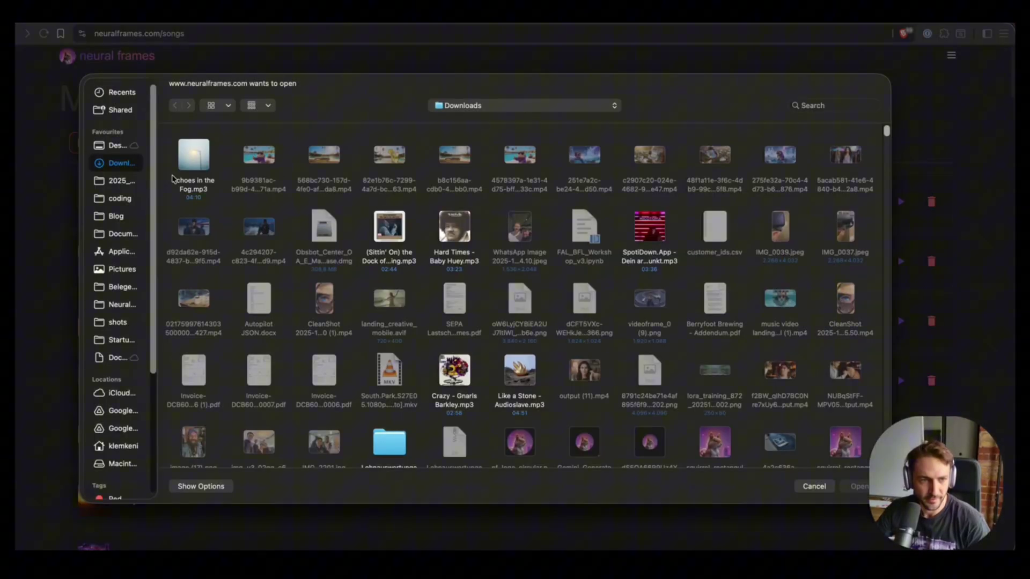
pyautogui.doubleClick(198, 184)
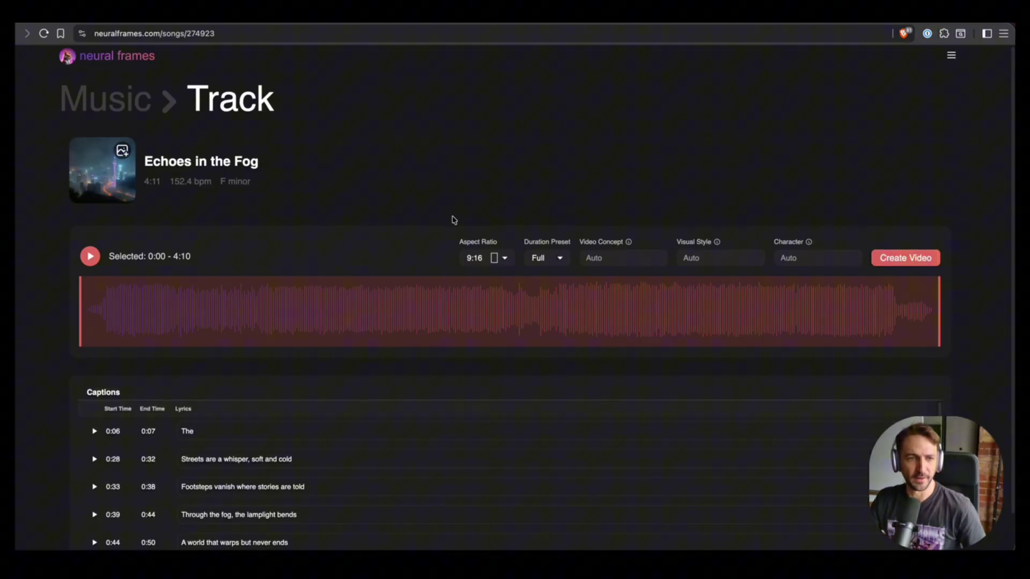
pyautogui.scroll(-2, 91, 151)
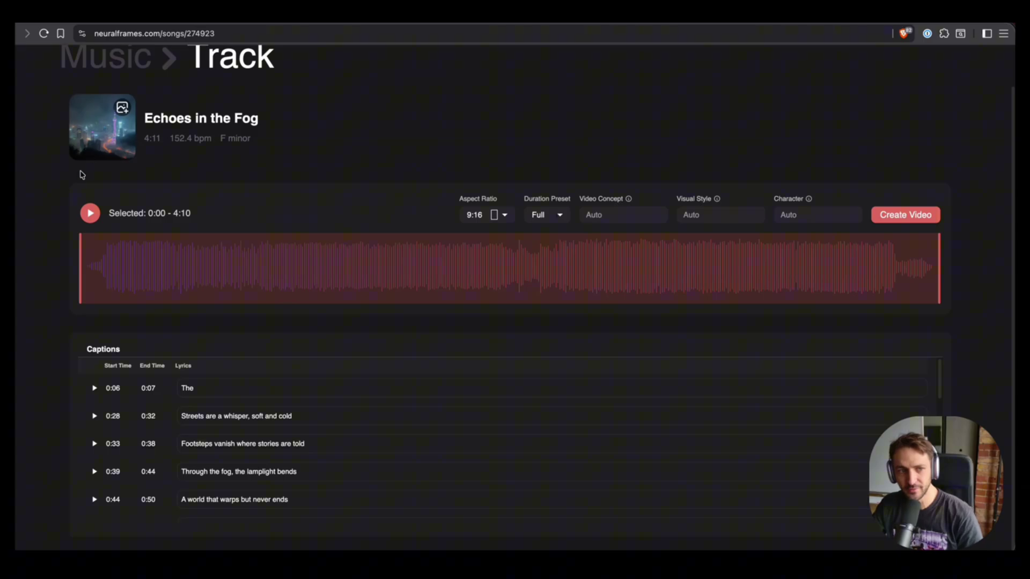
pyautogui.click(127, 107)
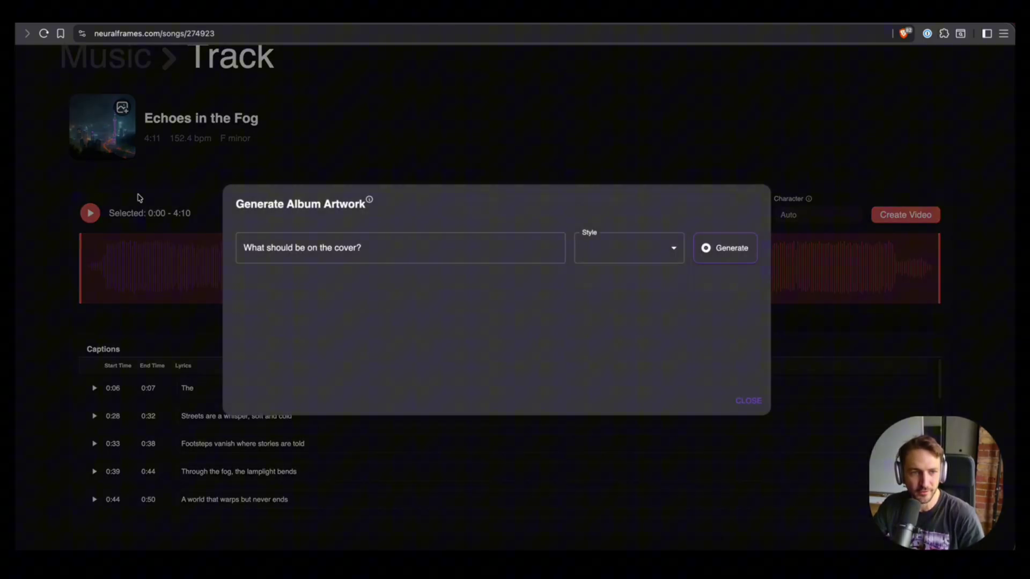
pyautogui.click(361, 144)
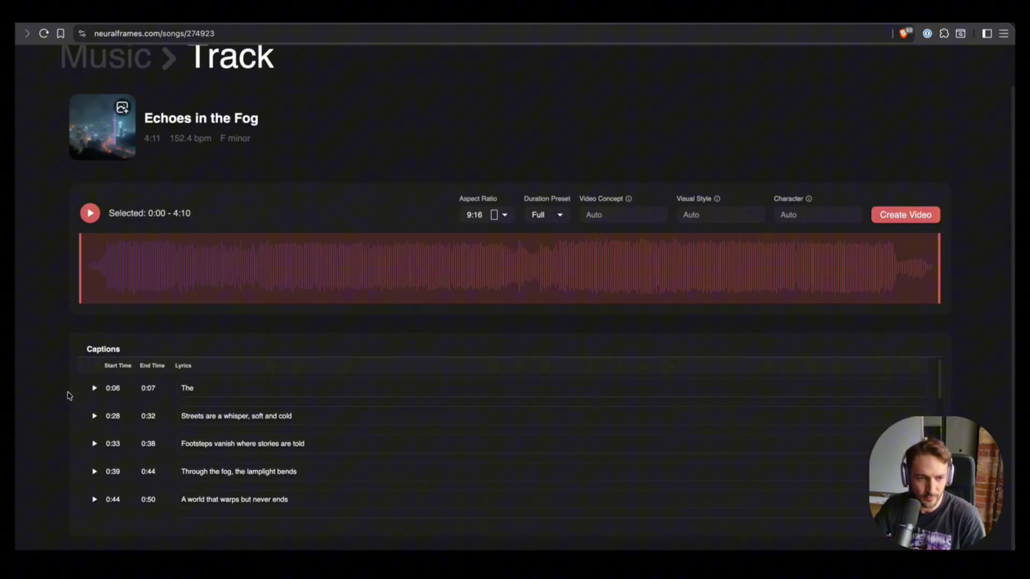
# Cut the extra lines from the 0:56 caption and paste them into a new row below
pyautogui.scroll(-3, 255, 447)
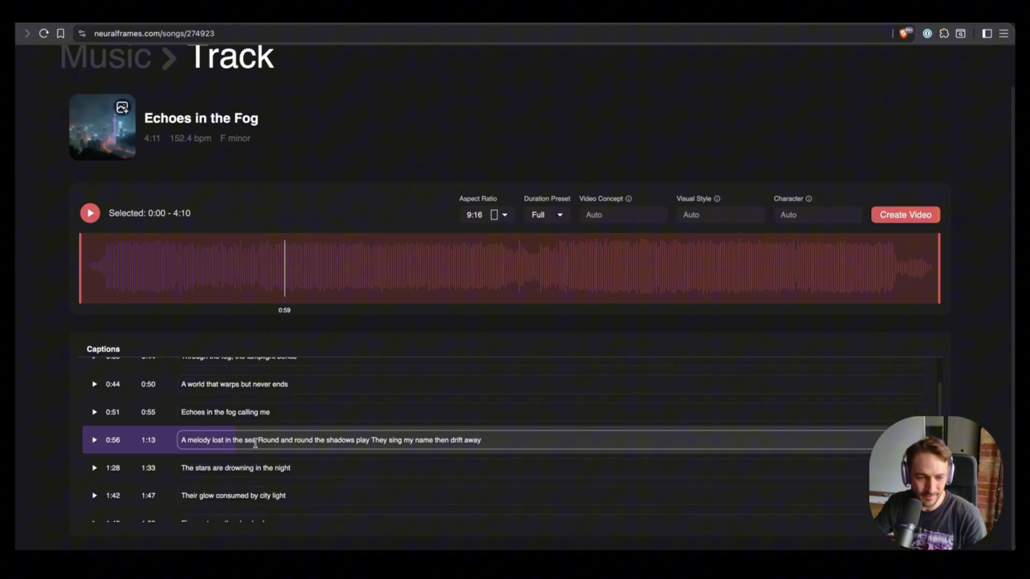
pyautogui.moveTo(256, 441); pyautogui.dragTo(549, 438)
pyautogui.click(549, 438)
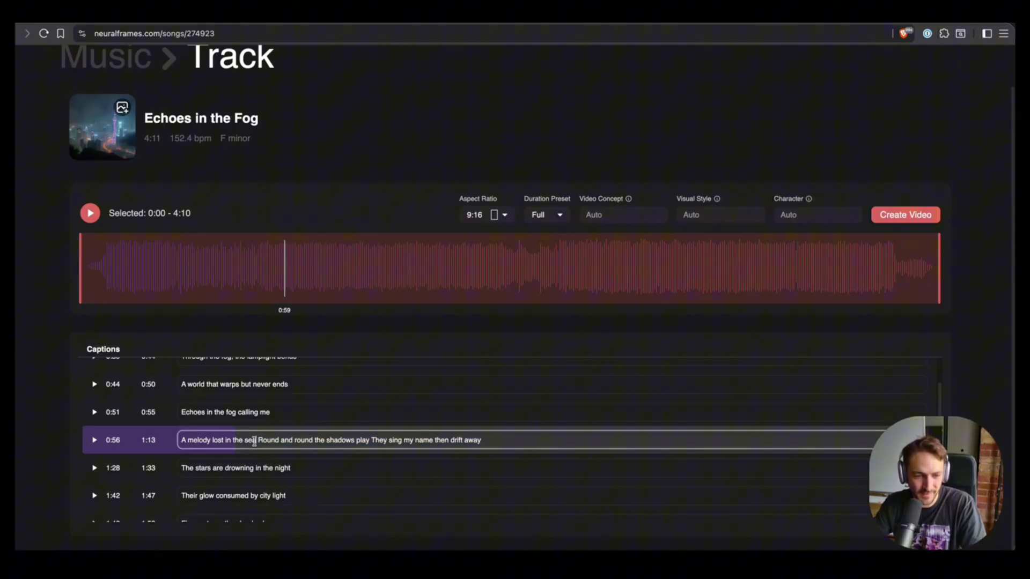
pyautogui.moveTo(254, 441); pyautogui.dragTo(540, 443)
pyautogui.press('super+c')
pyautogui.press('BackSpace')
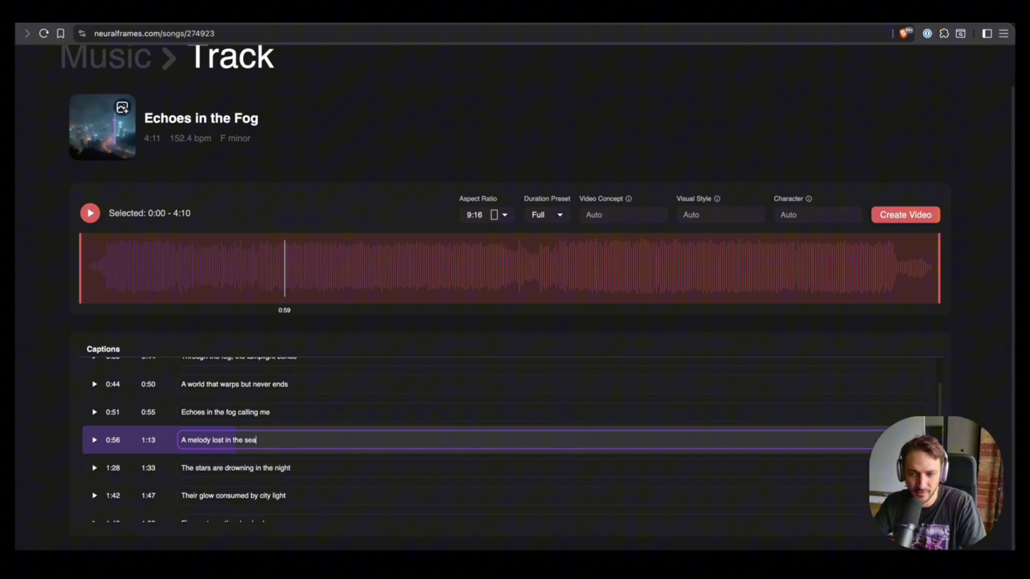
pyautogui.press('Return')
pyautogui.press('super+v')
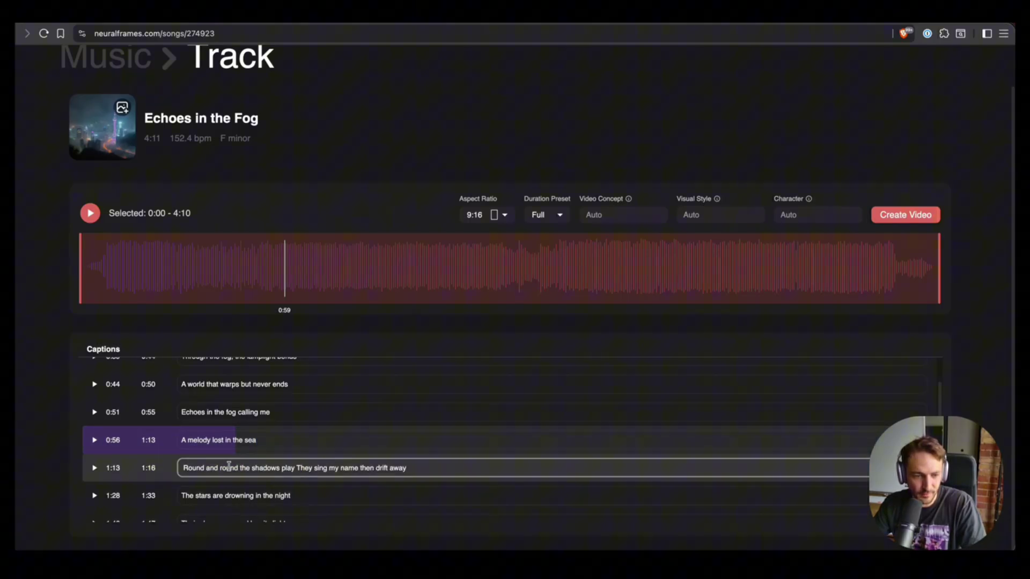
# Move 'They sing my name then drift away' into its own 1:16 row, then play from 0:56
pyautogui.moveTo(295, 468); pyautogui.dragTo(487, 468)
pyautogui.press('super+x')
pyautogui.press('Return')
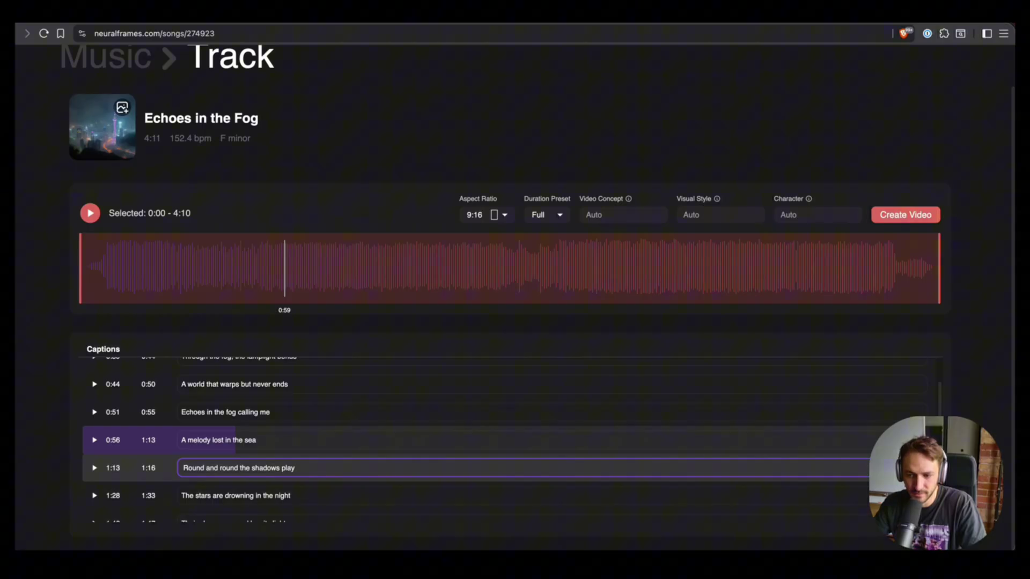
pyautogui.click(289, 493)
pyautogui.press('super+v')
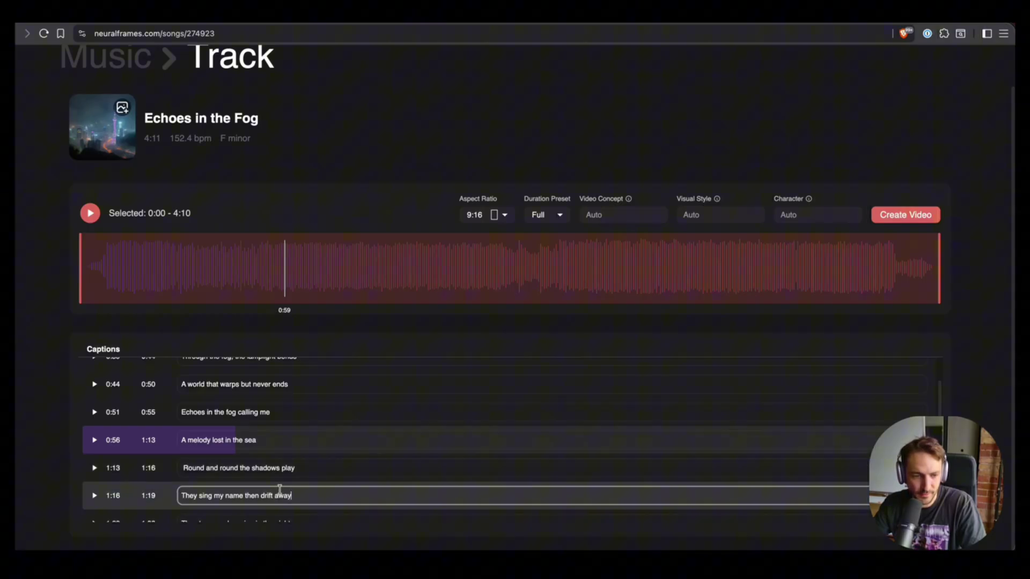
pyautogui.click(94, 441)
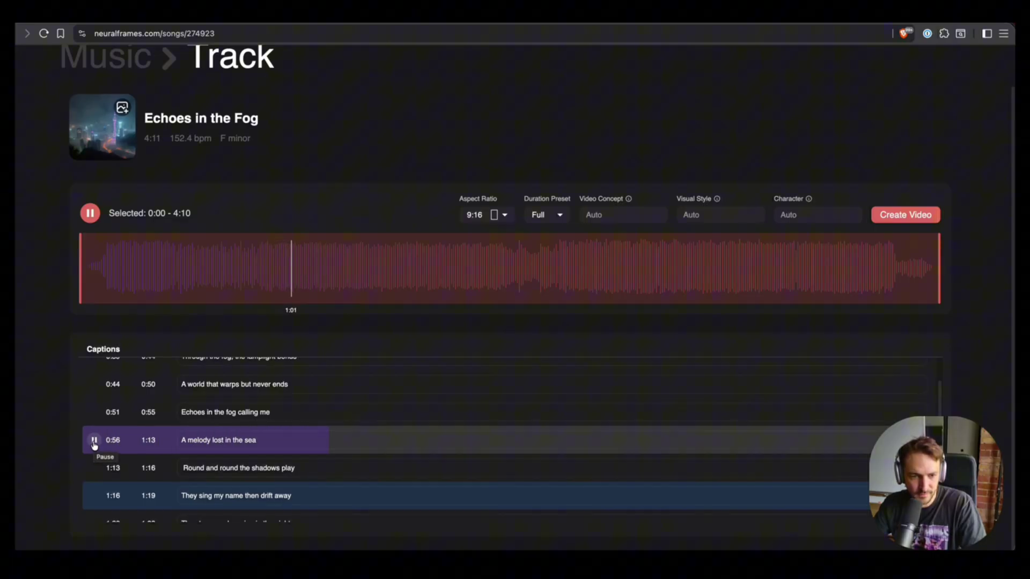
# End the 0:56 caption at 1:02, start the next caption at 1:03, and preview it
pyautogui.click(94, 441)
pyautogui.click(154, 440)
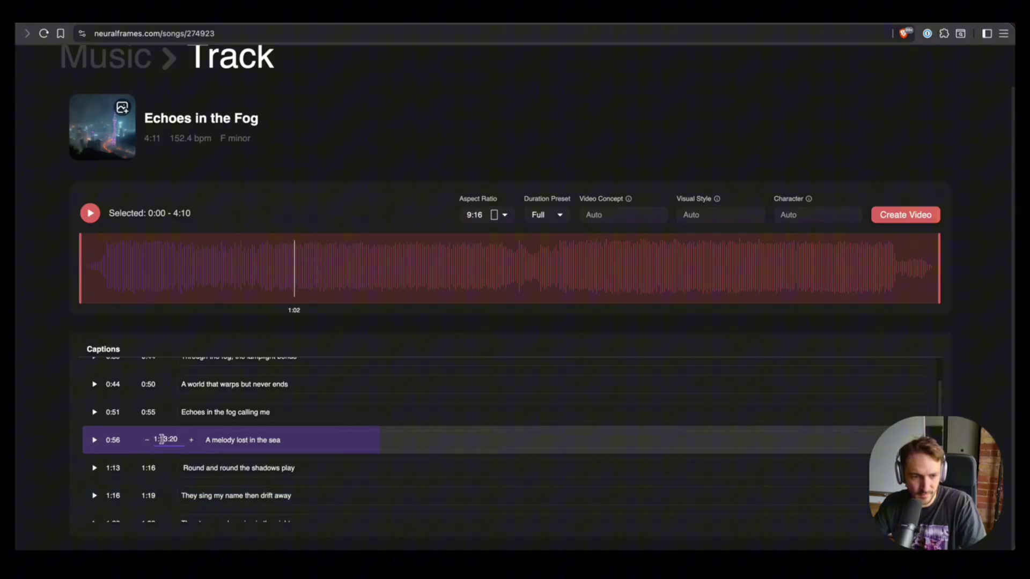
pyautogui.write('1:02')
pyautogui.press('Return')
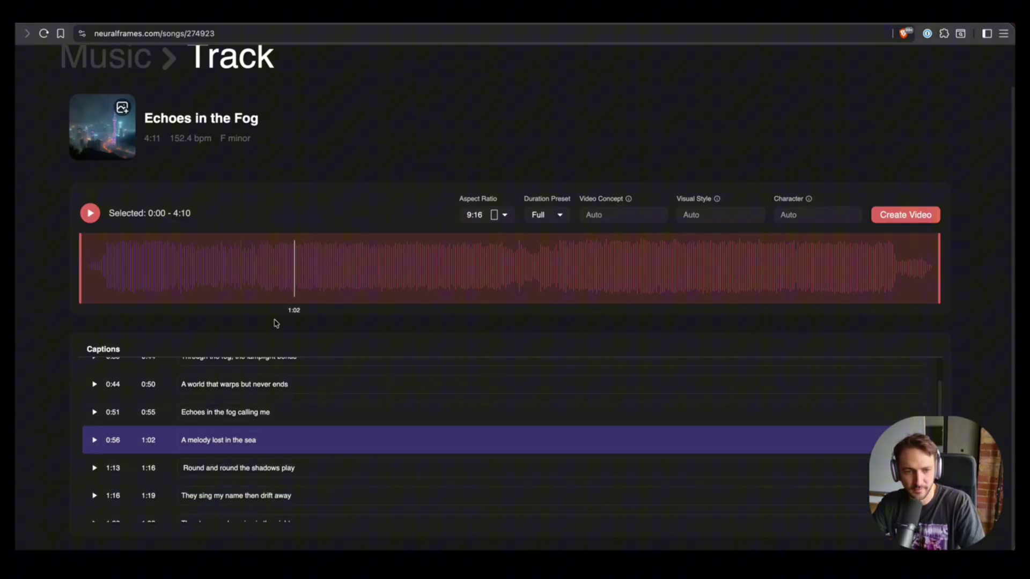
pyautogui.click(108, 469)
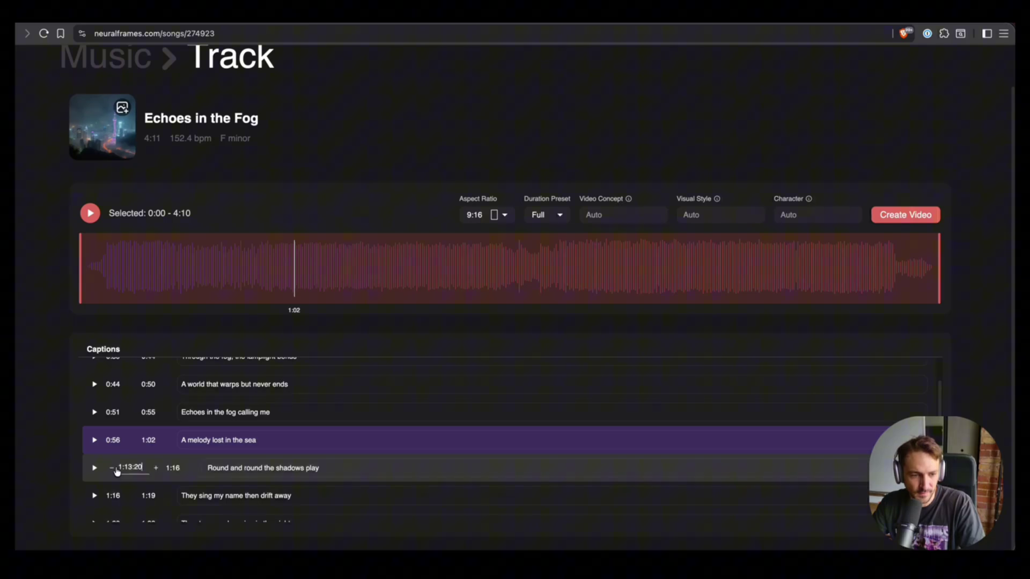
pyautogui.write('03')
pyautogui.press('Return')
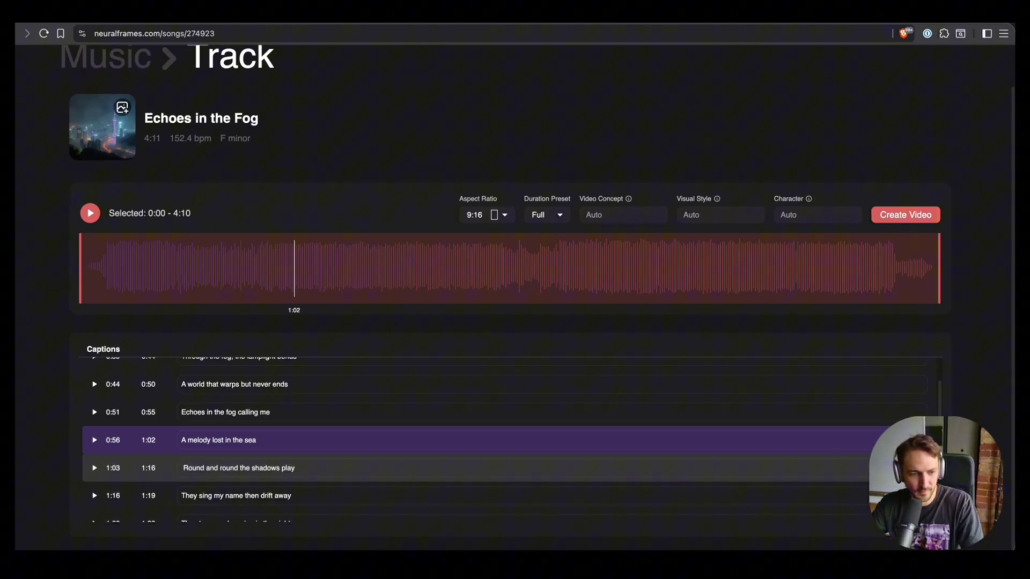
pyautogui.click(93, 468)
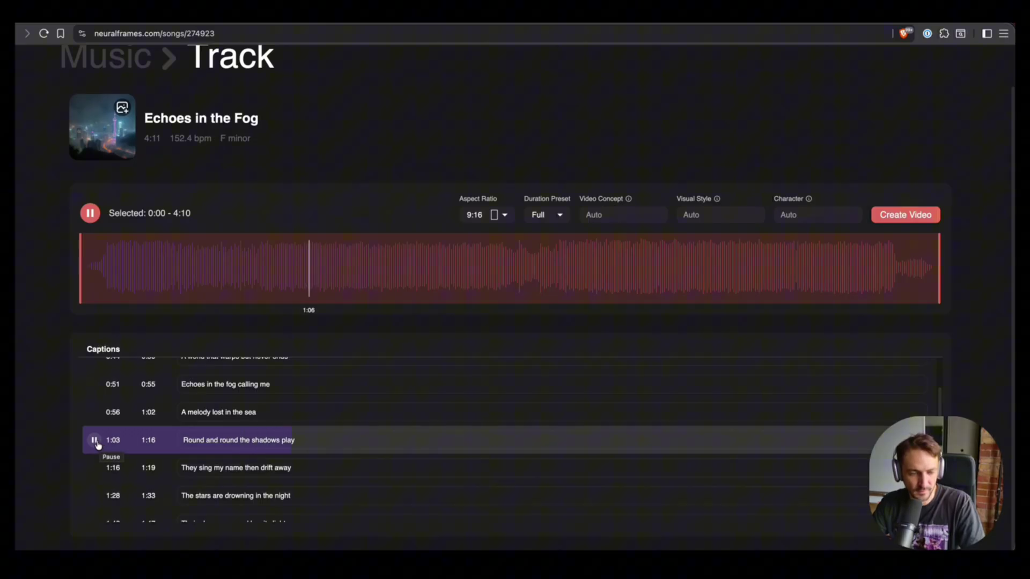
# End the 1:03 caption at 1:07, start the following caption at 1:07, and preview it
pyautogui.click(98, 445)
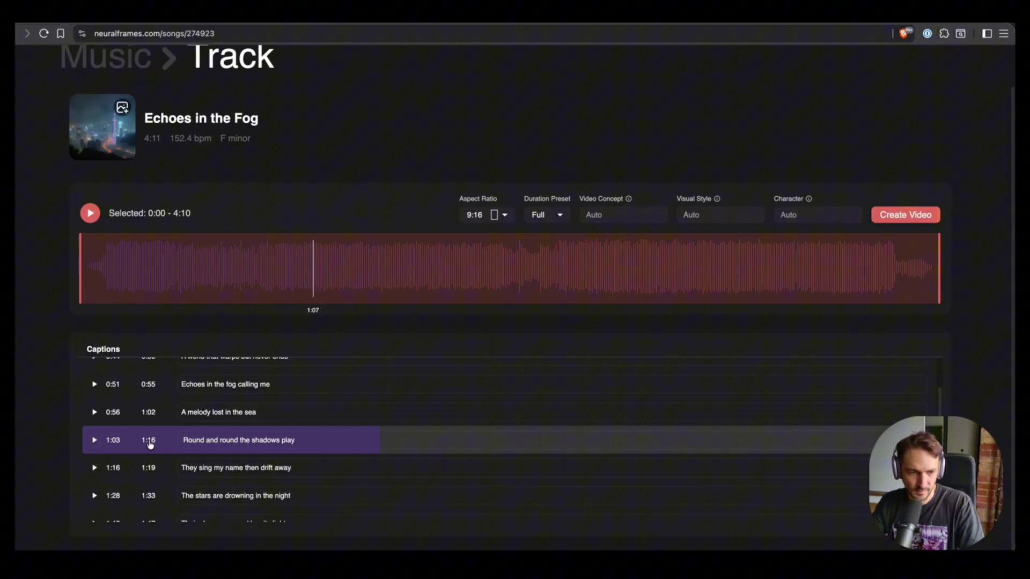
pyautogui.click(149, 440)
pyautogui.press('Escape')
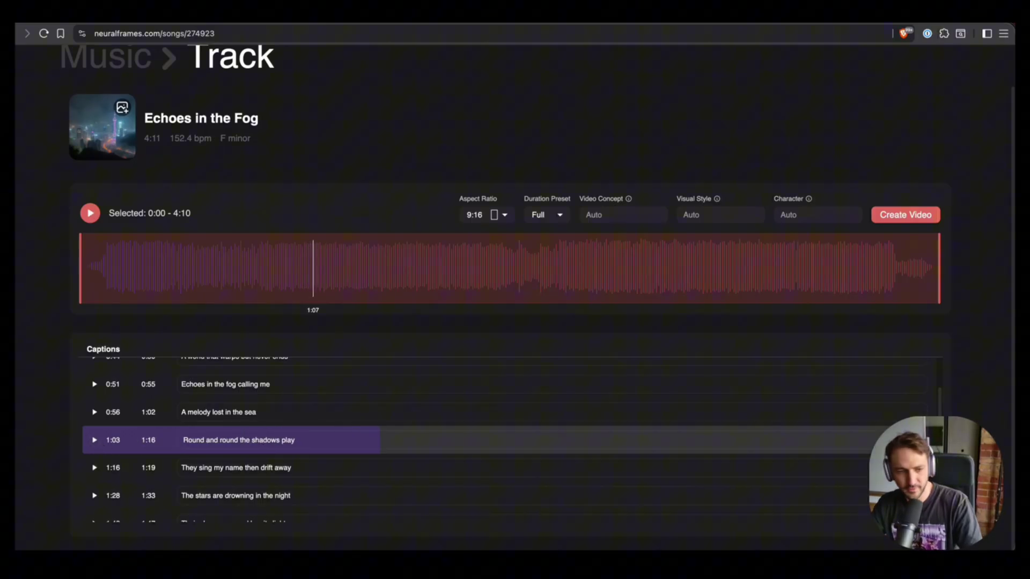
pyautogui.click(155, 444)
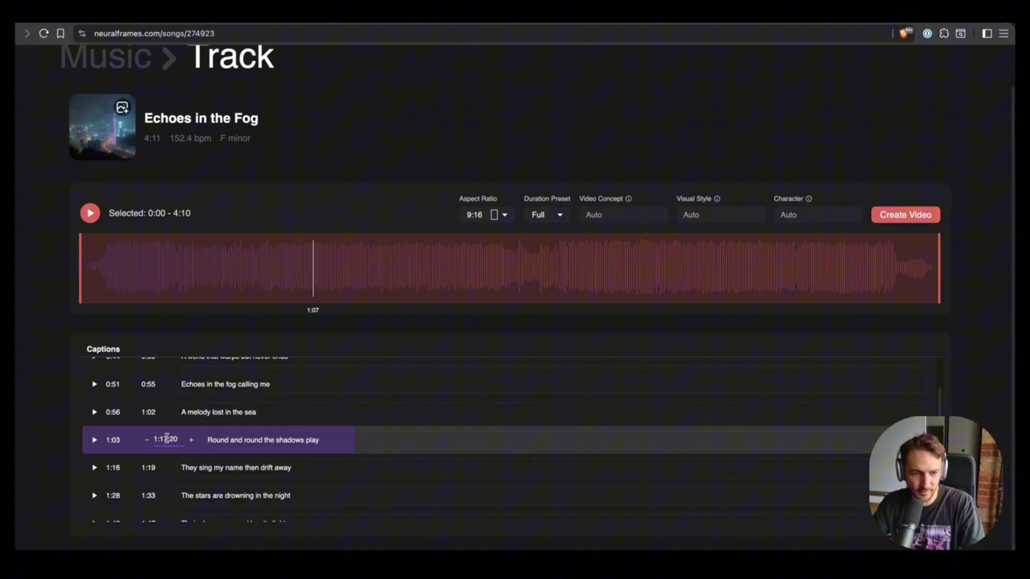
pyautogui.click(124, 468)
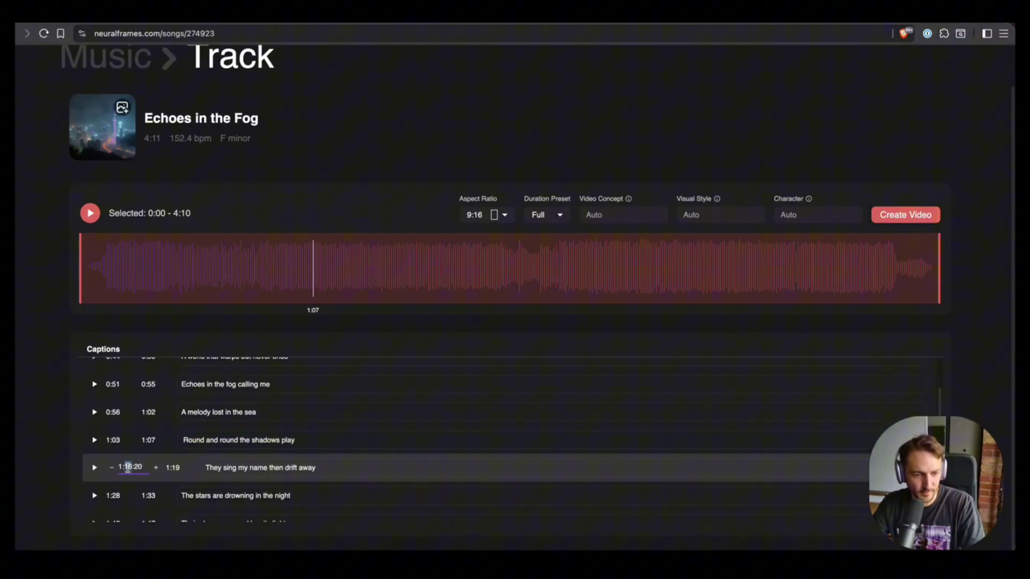
pyautogui.press('Escape')
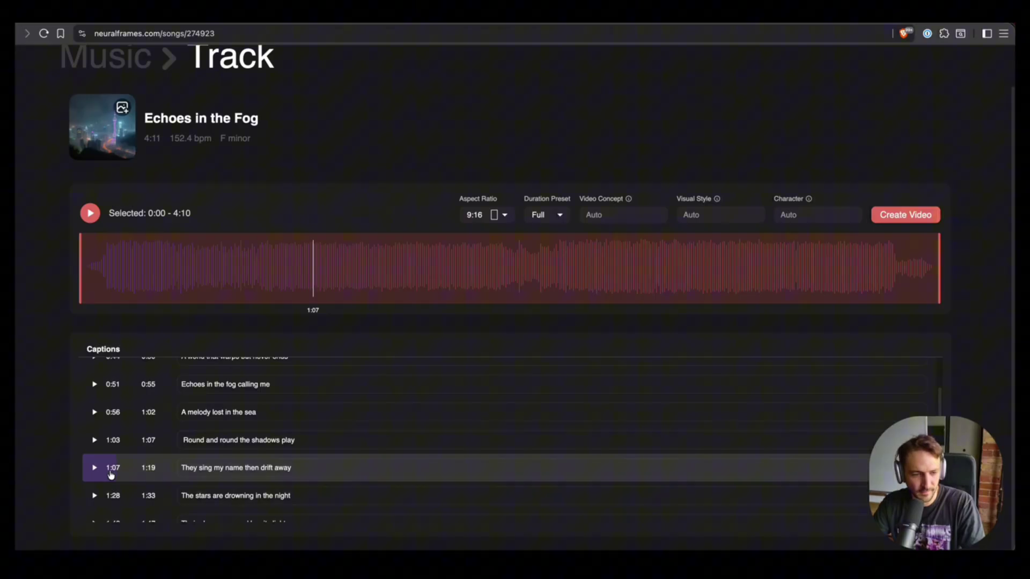
pyautogui.click(95, 468)
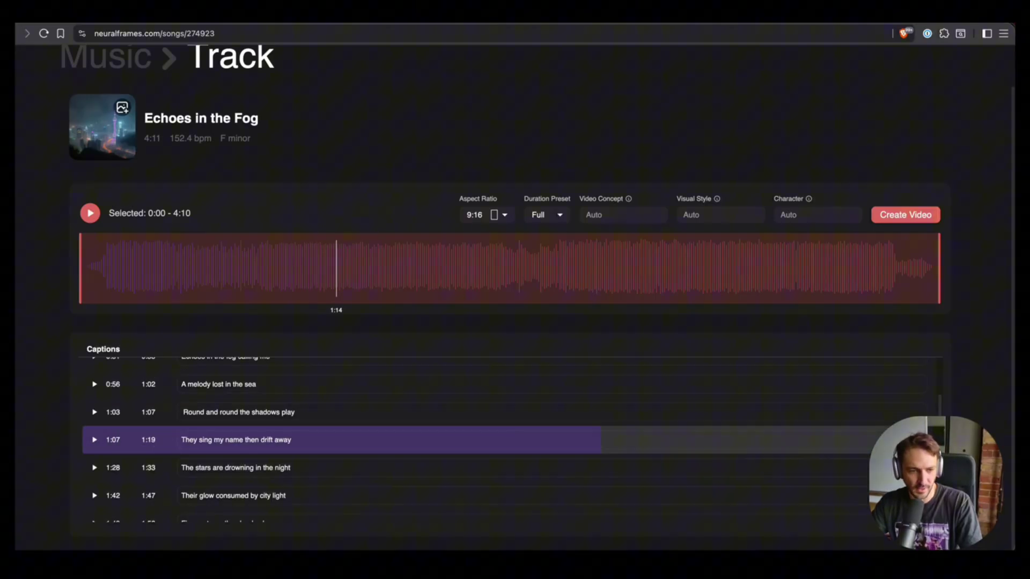
# Switch the video aspect ratio to 16:9 landscape
pyautogui.scroll(-2, 264, 431)
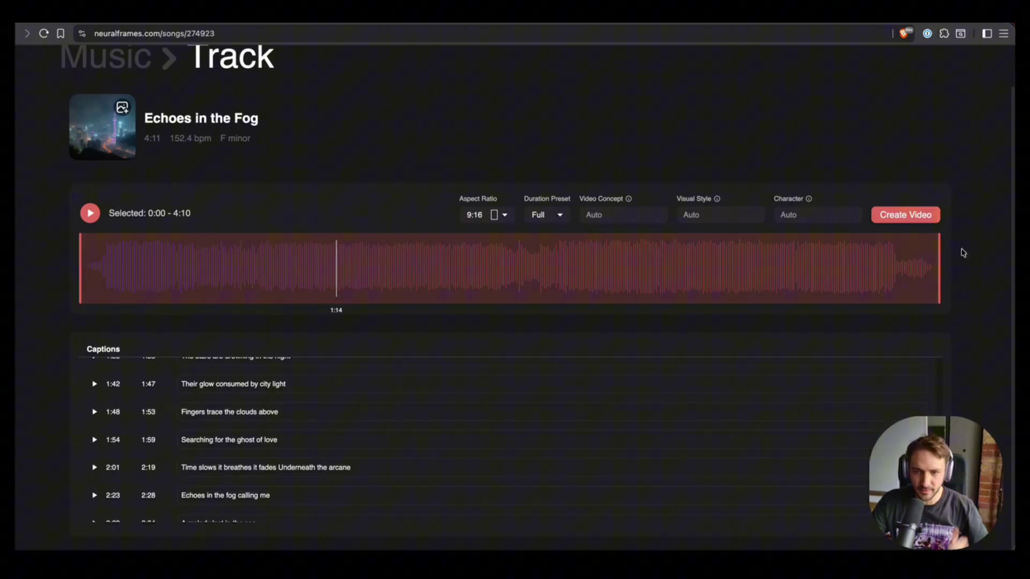
pyautogui.click(485, 214)
pyautogui.click(479, 255)
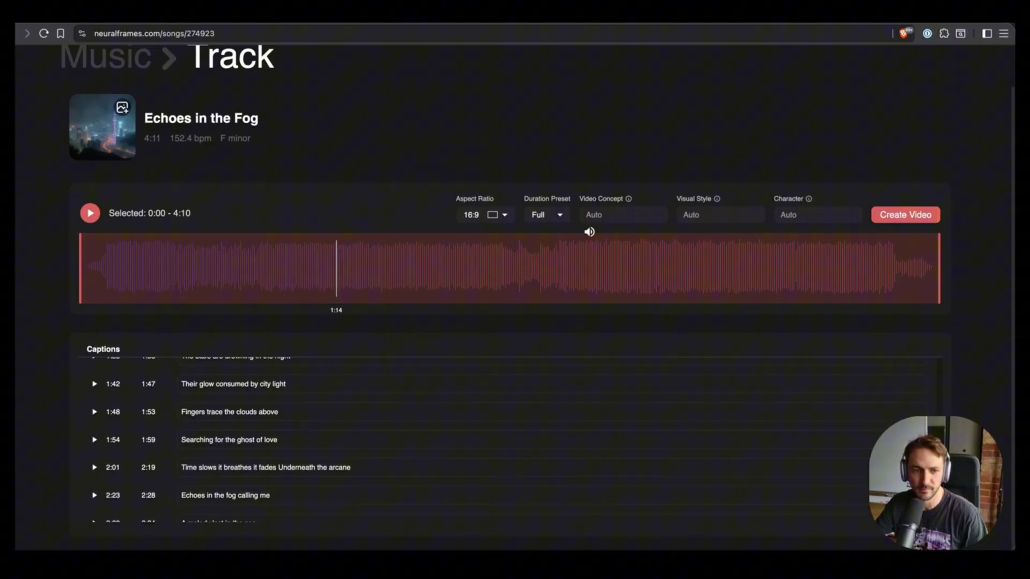
# Apply the Soft Anime visual style and leave the character set to Auto
pyautogui.click(697, 215)
pyautogui.press('Escape')
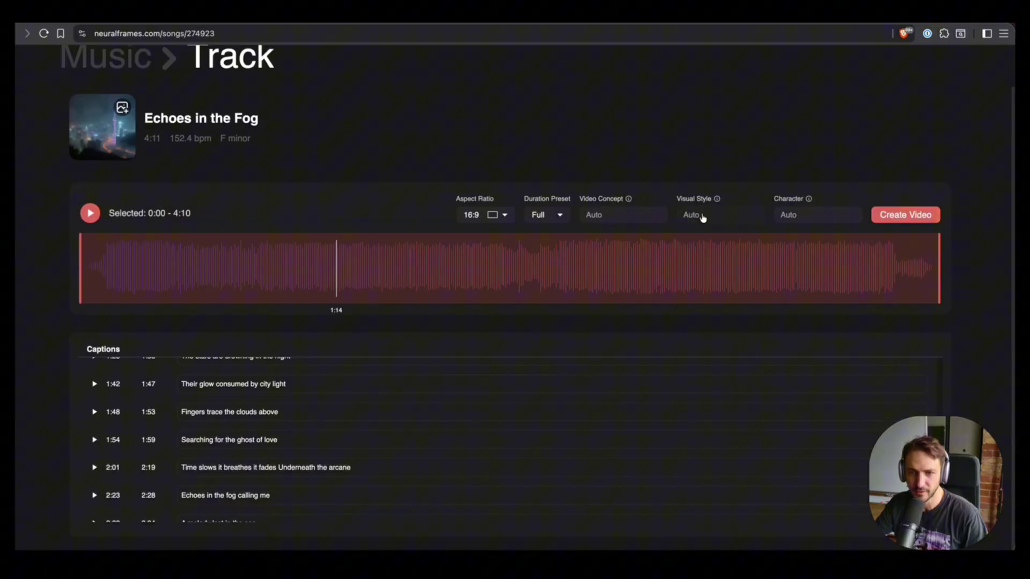
pyautogui.click(703, 215)
pyautogui.click(519, 196)
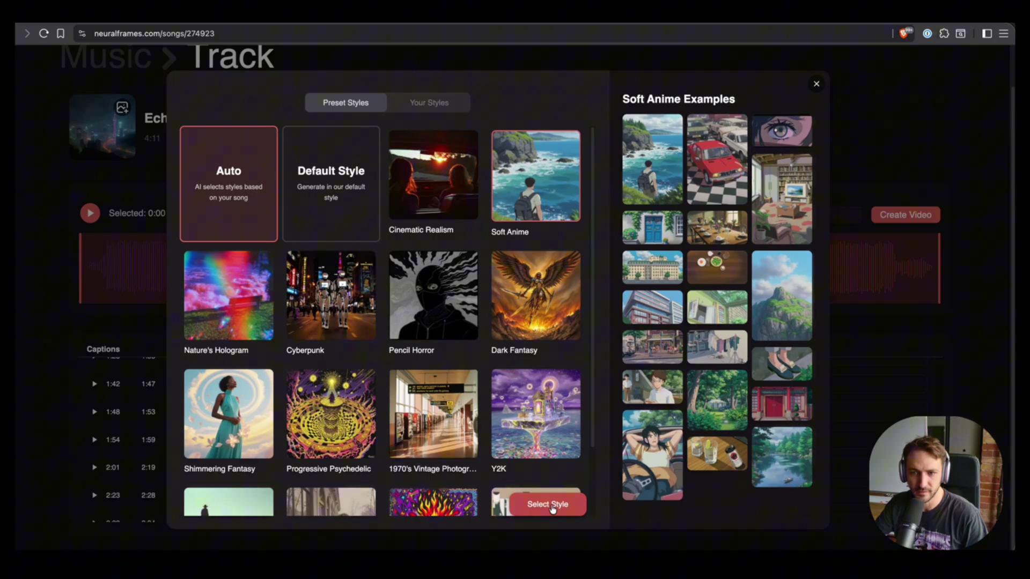
pyautogui.click(548, 504)
pyautogui.click(781, 219)
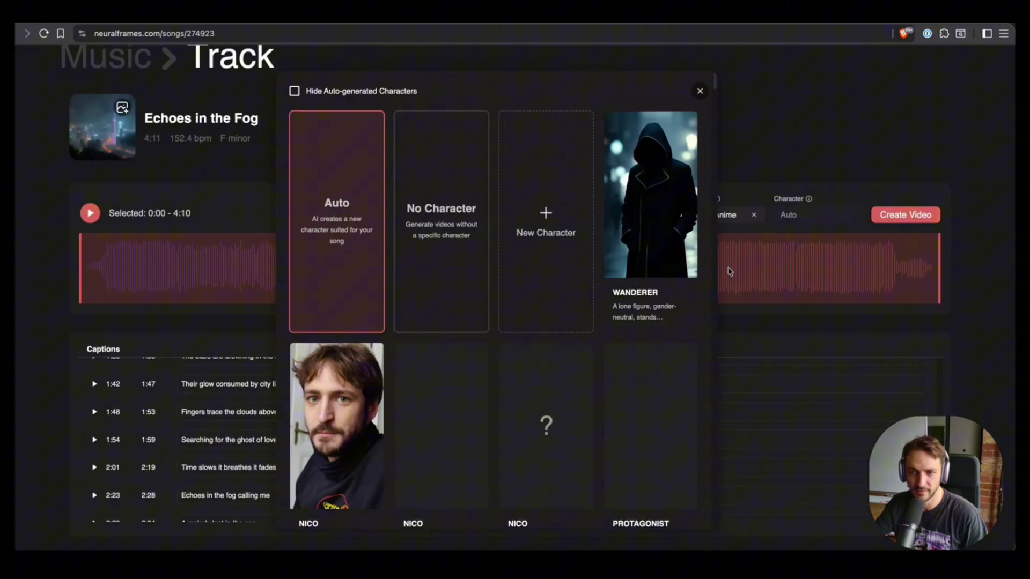
pyautogui.click(848, 124)
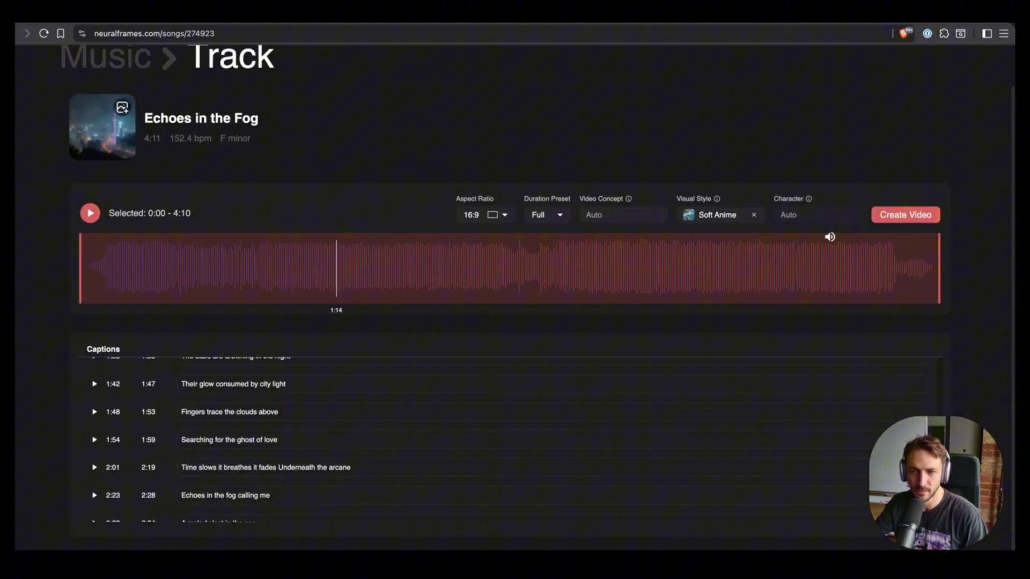
# Create a video with the Lyric Showcase (beta) technique to produce the 12-scene storyboard
pyautogui.click(921, 216)
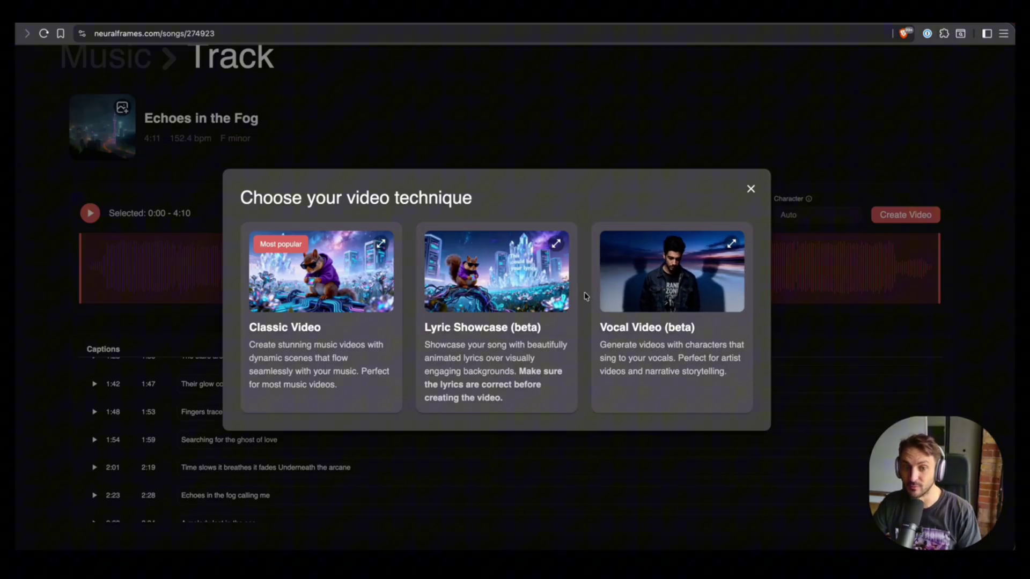
pyautogui.click(546, 293)
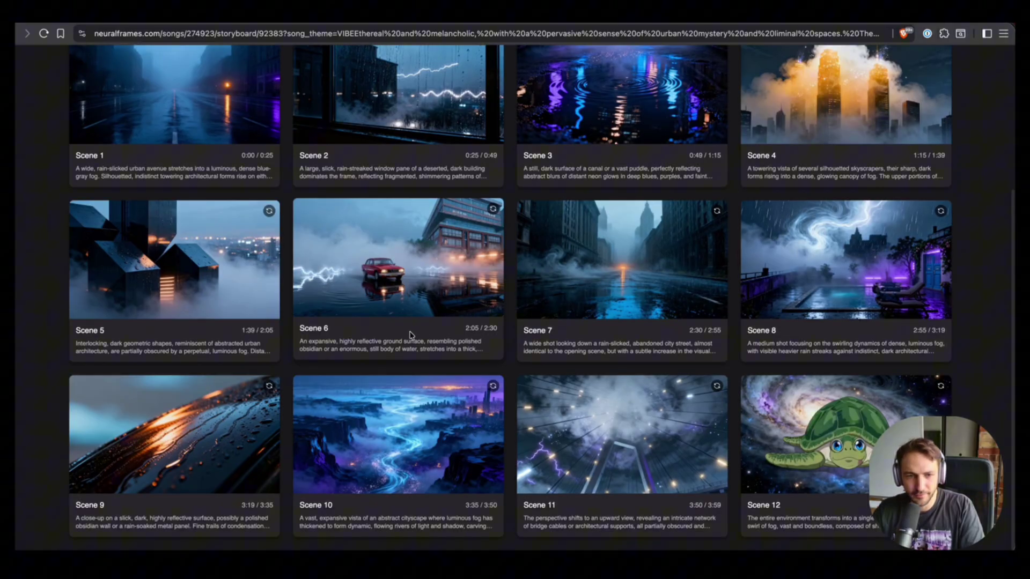
pyautogui.scroll(3, 432, 304)
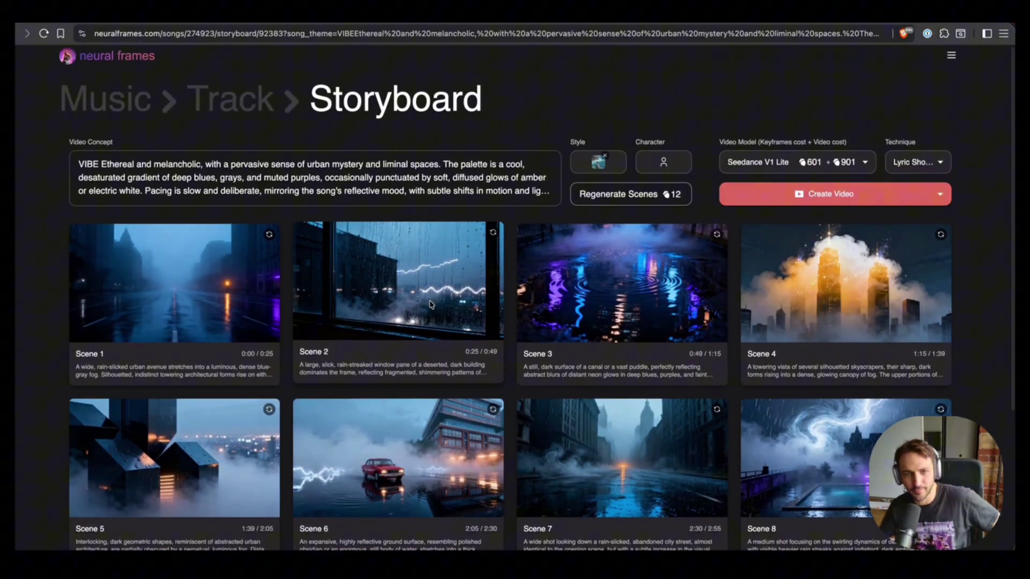
# Replace the video concept with 'cool depictions of moody fog' and append 'atmos leafs, cool lyric visualizations'
pyautogui.click(315, 180)
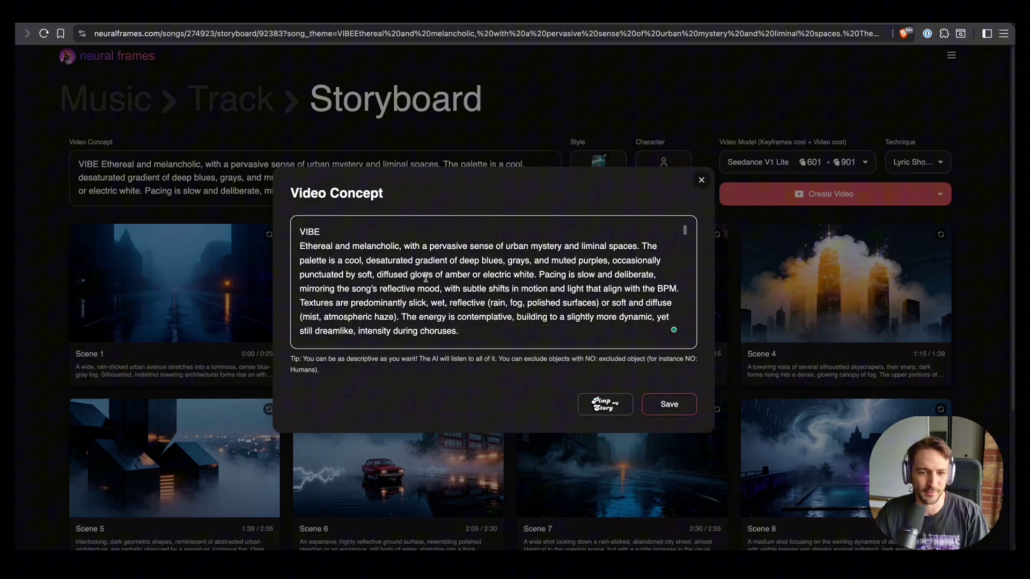
pyautogui.scroll(-10, 498, 273)
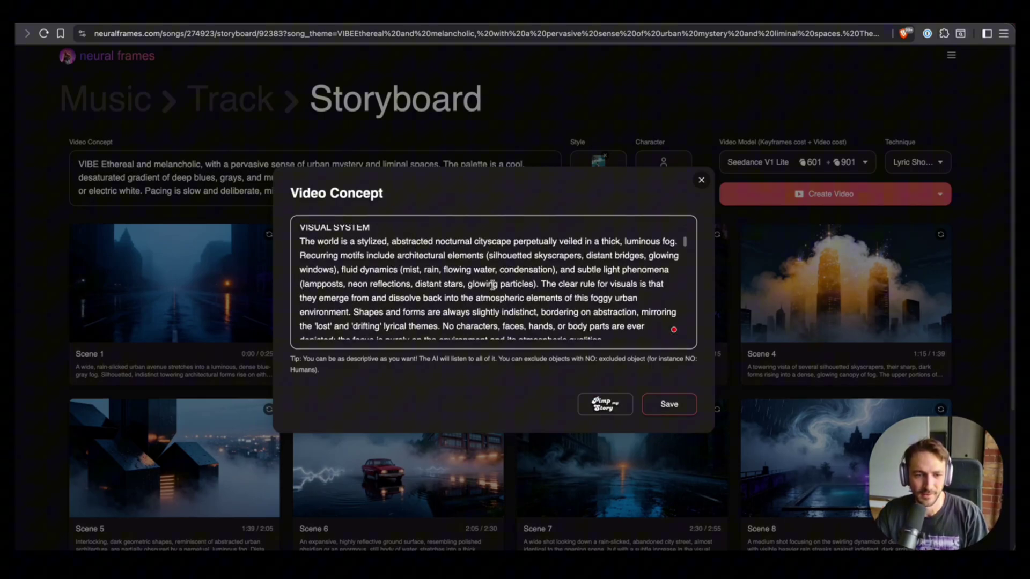
pyautogui.scroll(-5, 486, 286)
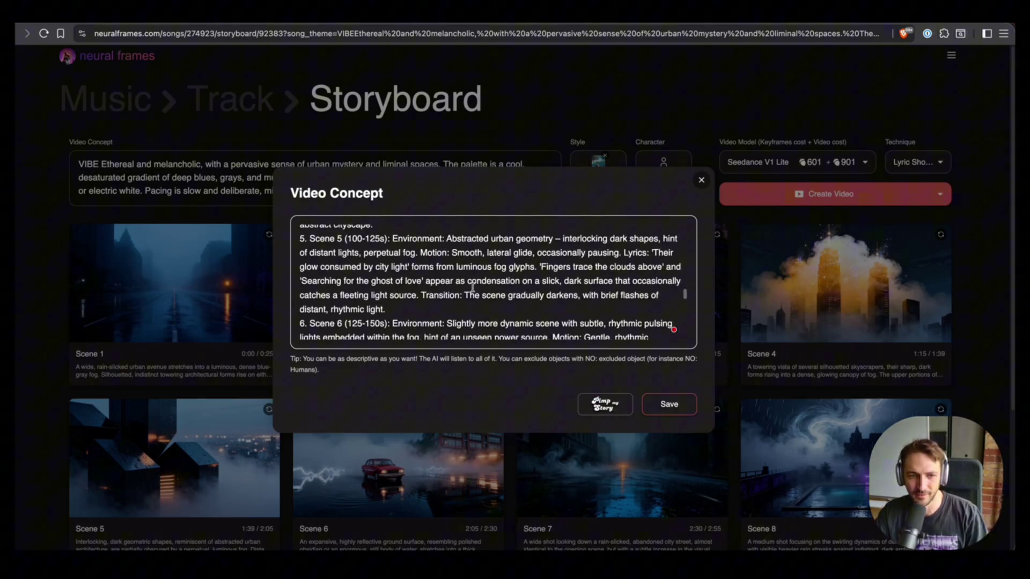
pyautogui.scroll(15, 472, 292)
pyautogui.press('super+a')
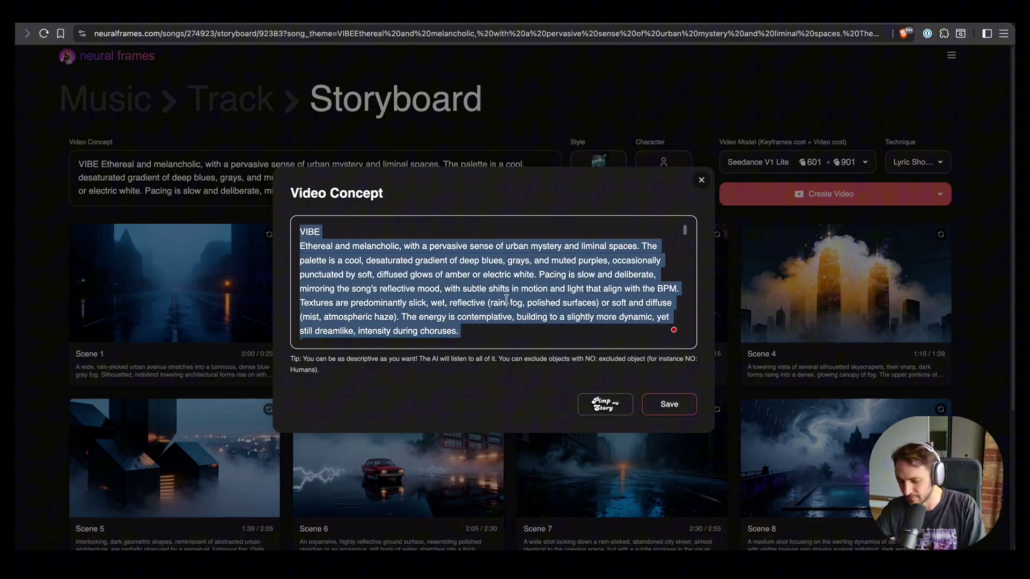
pyautogui.press('BackSpace')
pyautogui.write('coo')
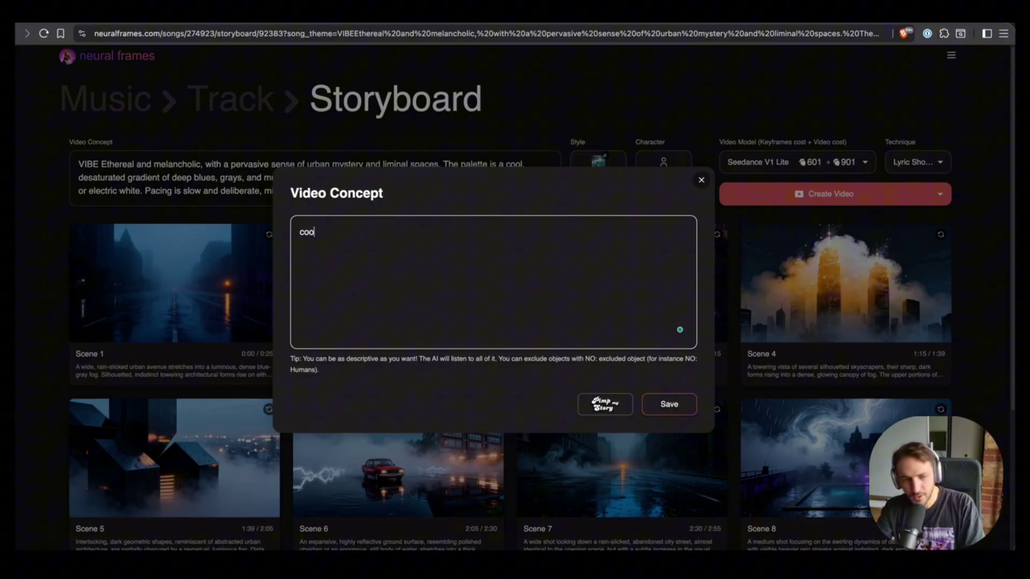
pyautogui.write('l depictions of moody fog')
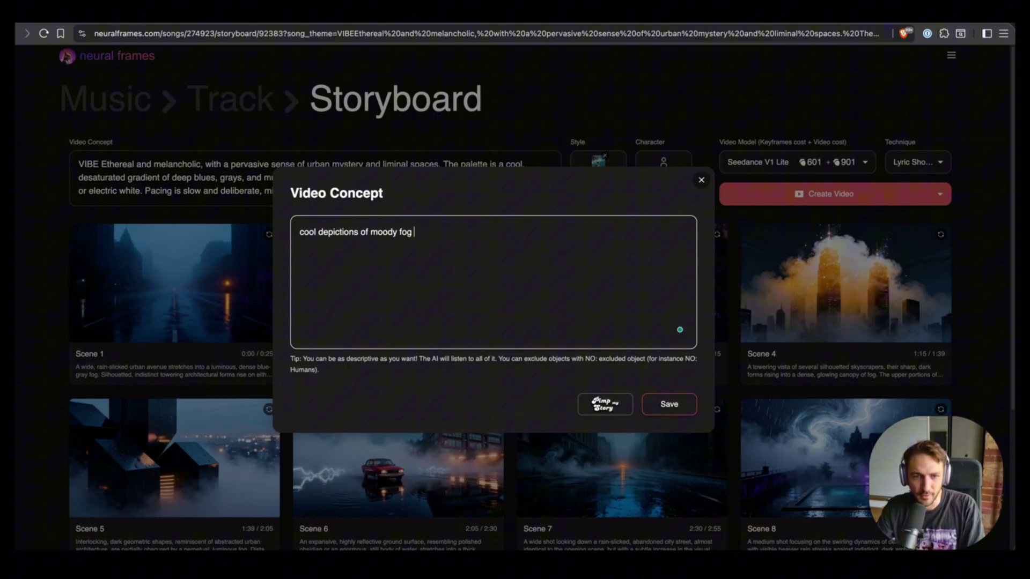
pyautogui.click(701, 179)
pyautogui.click(453, 194)
pyautogui.write('atmosphere,')
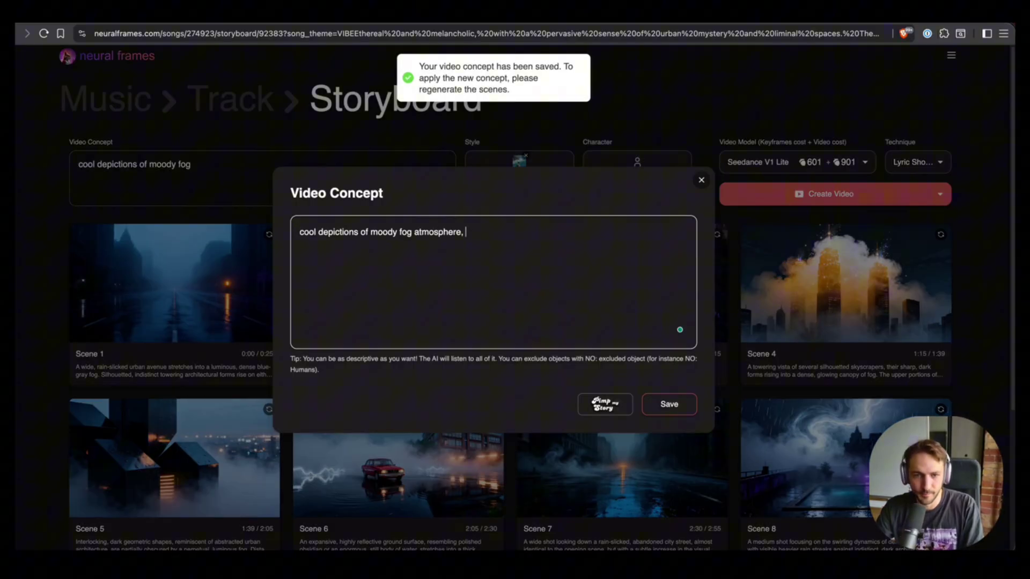
pyautogui.write(' leafs, ducks, squirrels,')
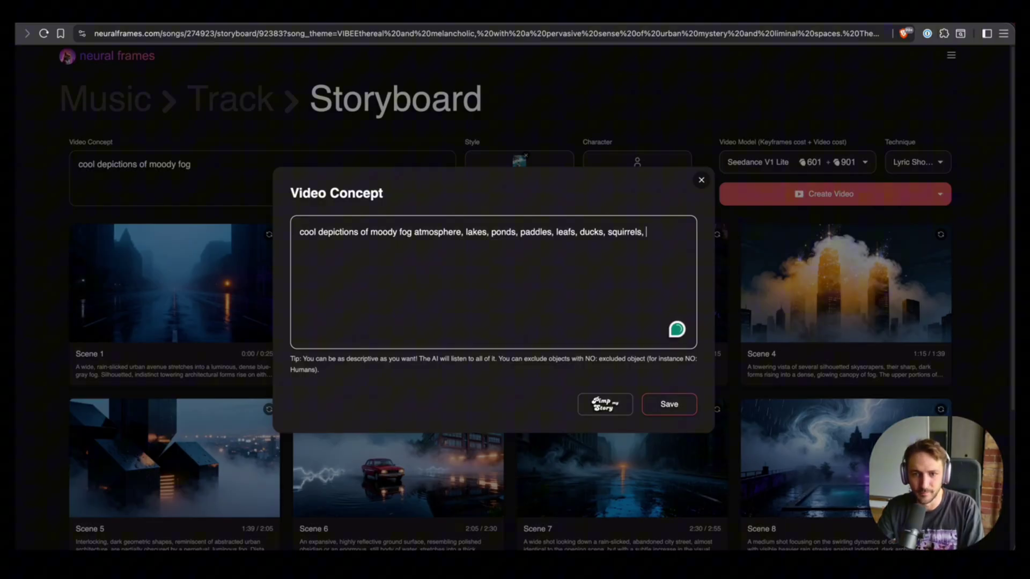
pyautogui.write('cool lyric visualizations')
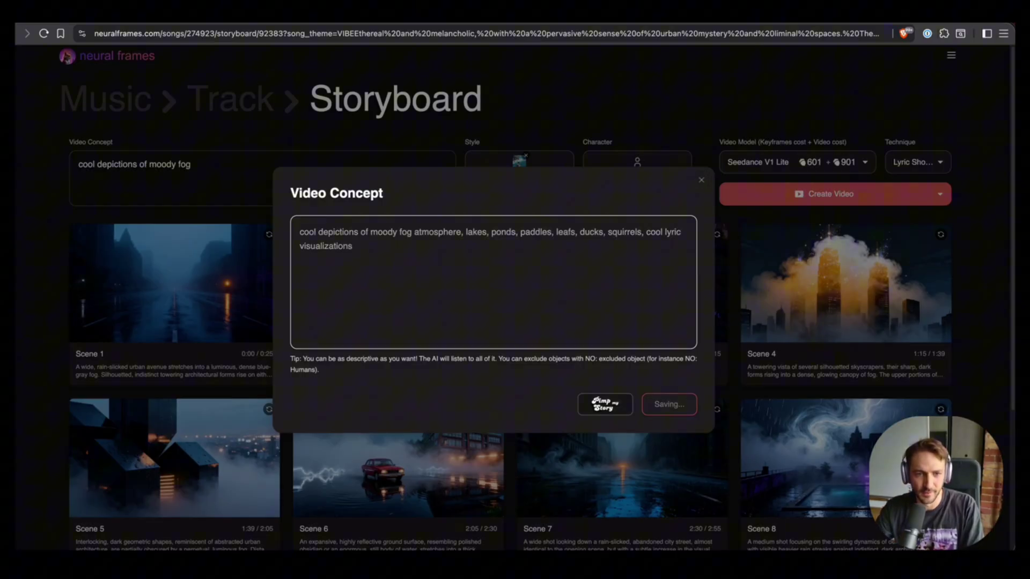
# Save the foggy-lake concept and regenerate the storyboard, reviewing the new scene thumbnails
pyautogui.click(669, 404)
pyautogui.click(536, 192)
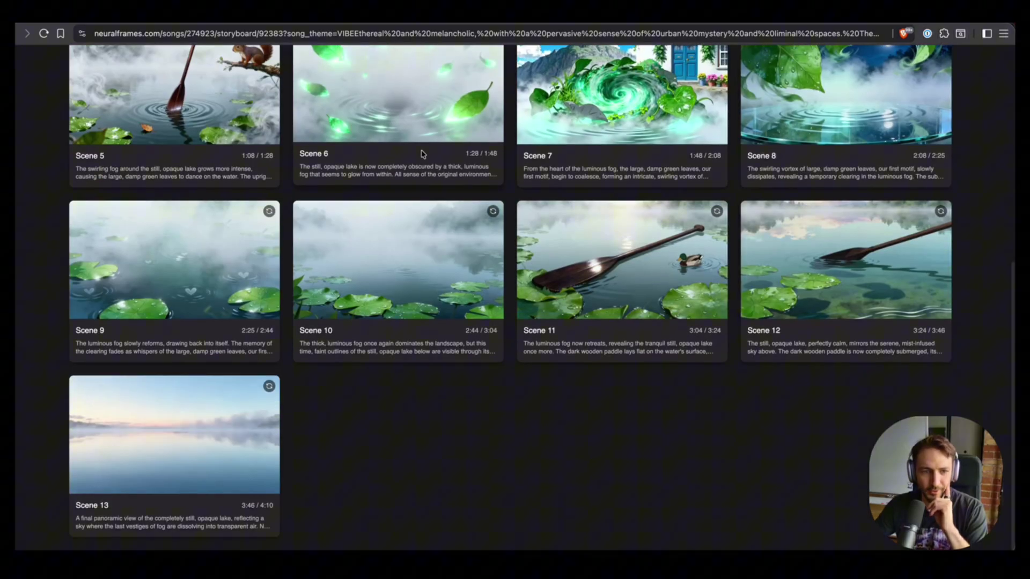
pyautogui.scroll(6, 420, 161)
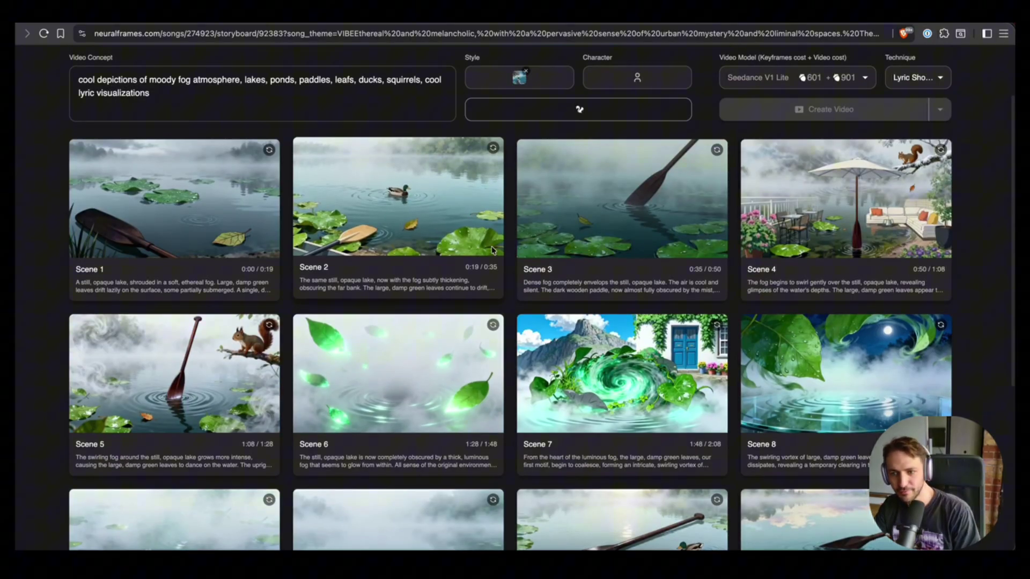
pyautogui.scroll(-1, 475, 279)
pyautogui.scroll(-1, 475, 279)
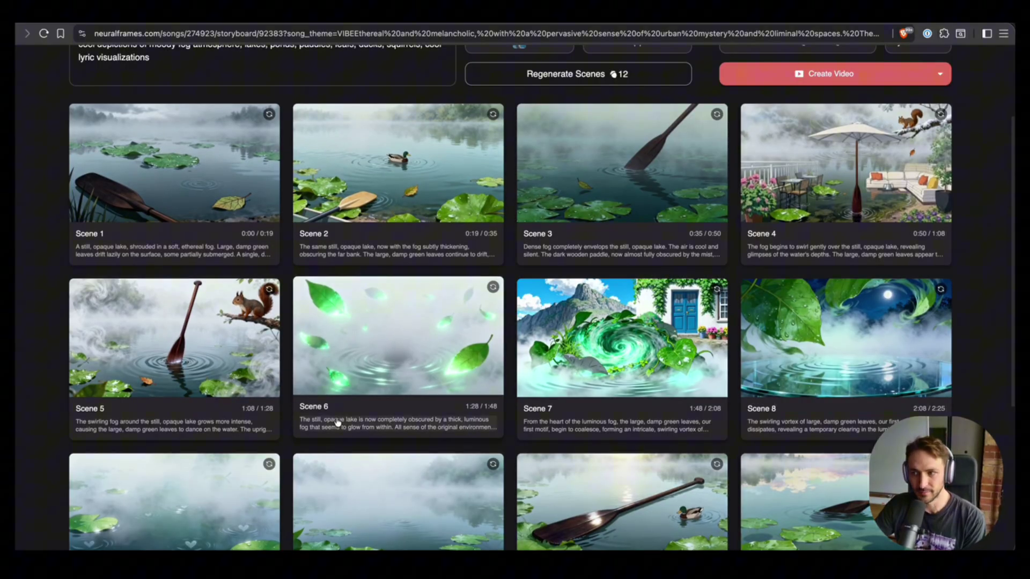
pyautogui.scroll(5, 368, 481)
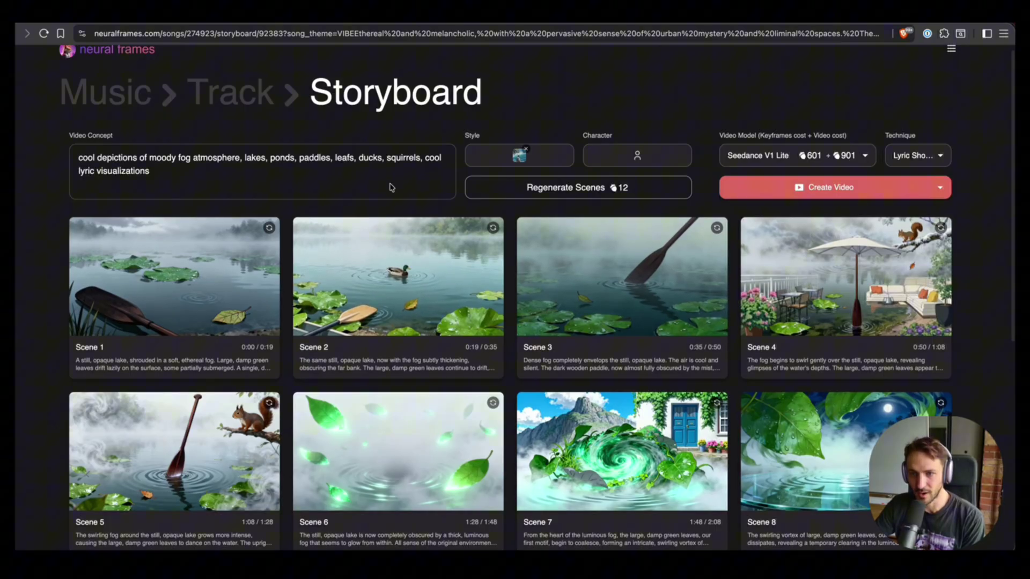
# Switch the video model to Seedance V1 Pro and render the starting images first
pyautogui.click(725, 158)
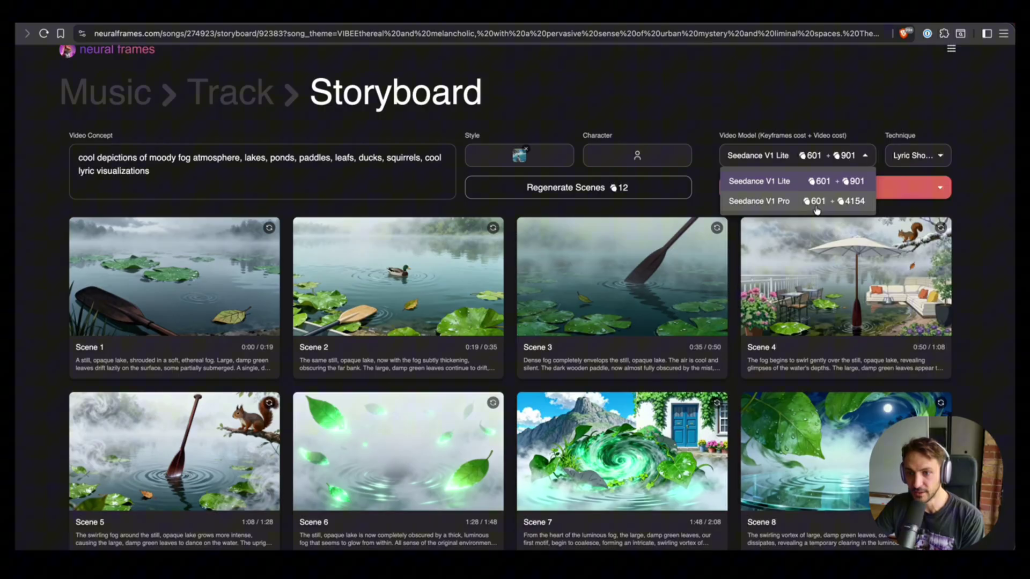
pyautogui.click(770, 202)
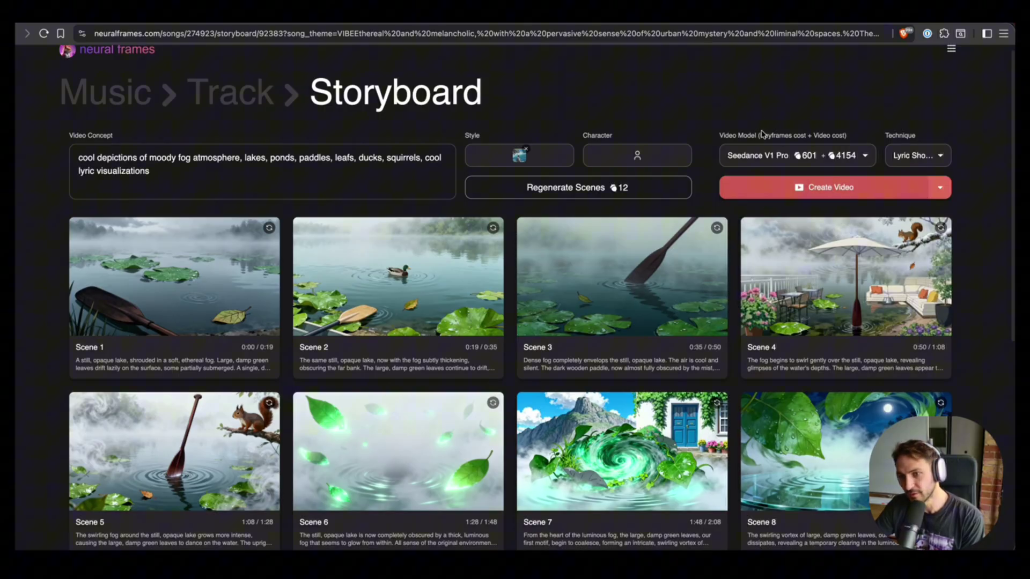
pyautogui.click(940, 187)
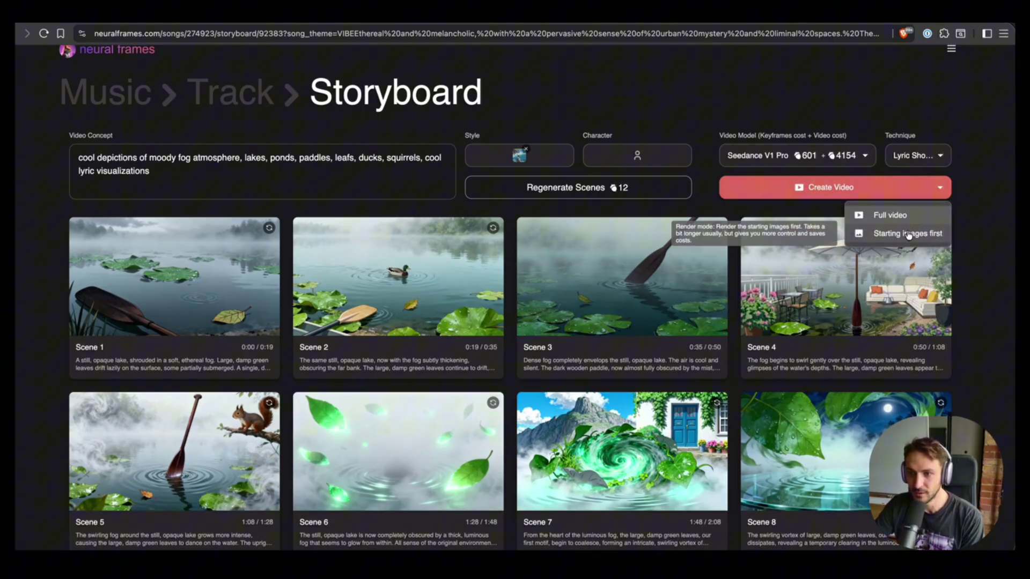
pyautogui.click(906, 235)
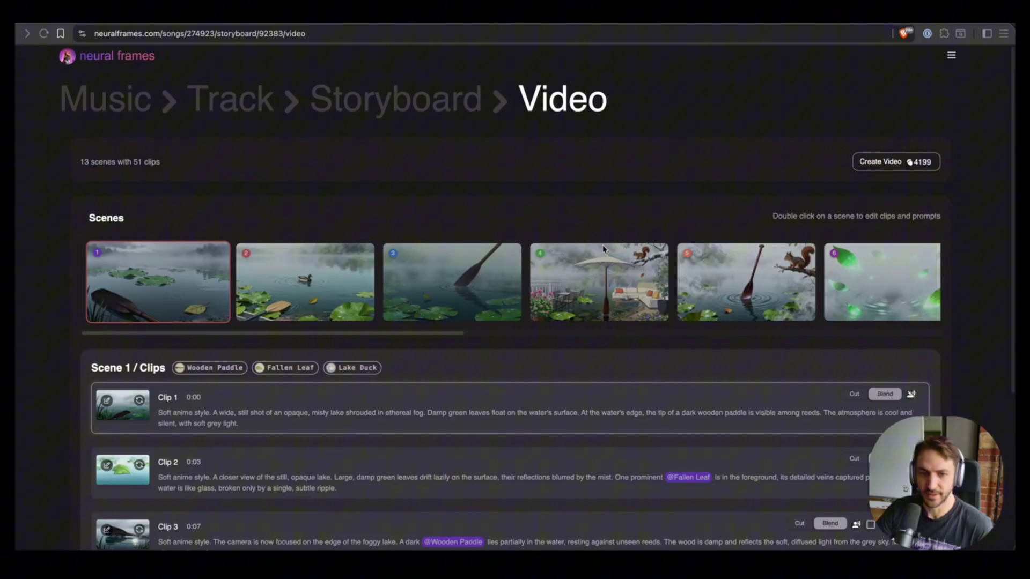
# Open Scene 1 Clip 1 in the viewer and step through the clips to Scene 3 Clip 1
pyautogui.scroll(-3, 161, 305)
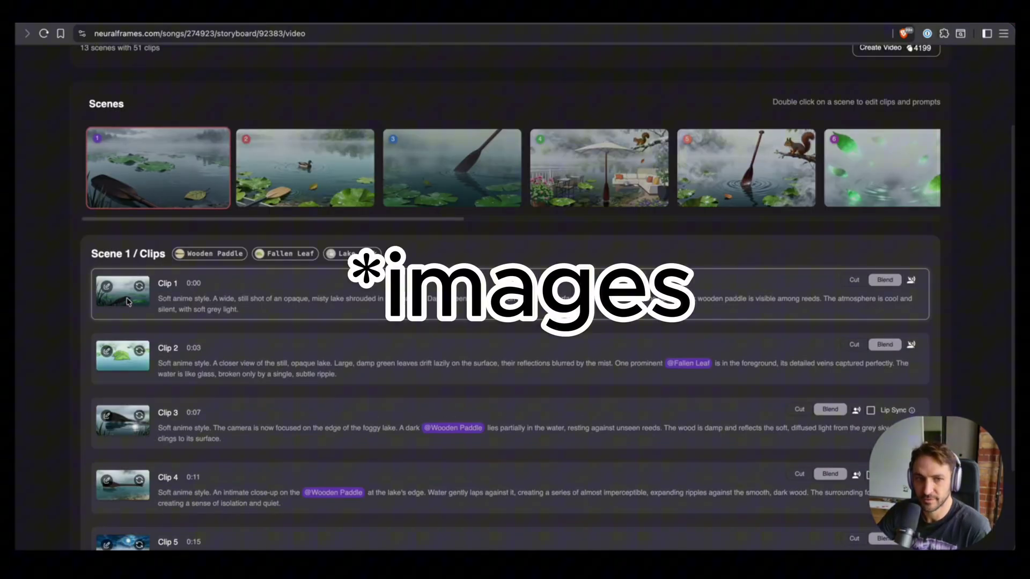
pyautogui.click(127, 300)
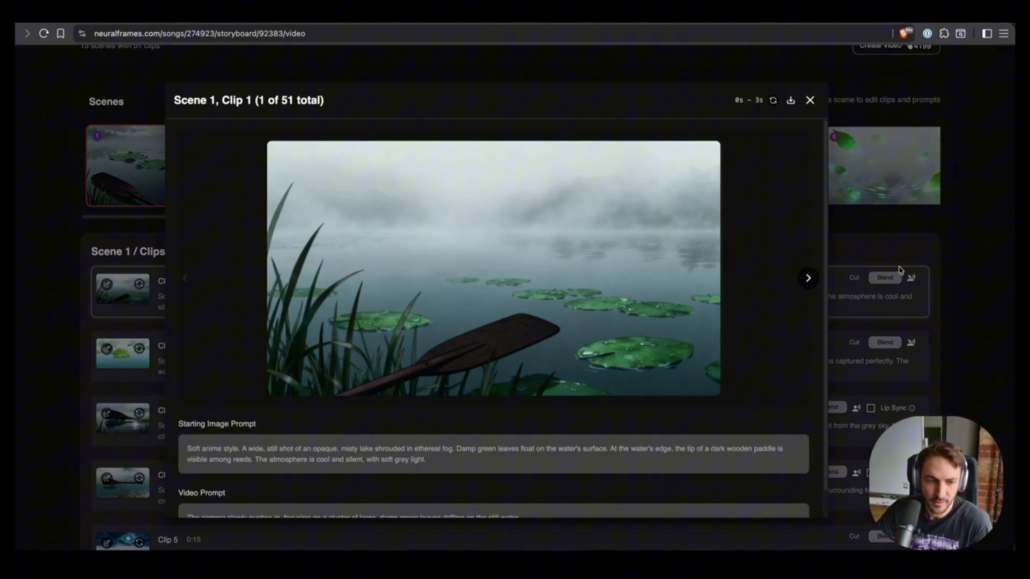
pyautogui.scroll(-1, 668, 363)
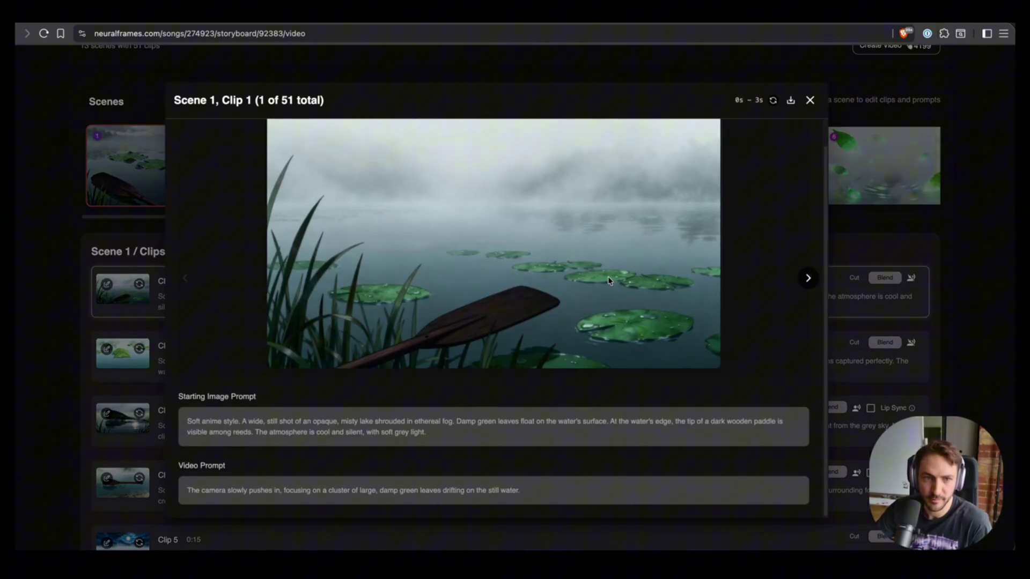
pyautogui.press('Right')
pyautogui.press('Right')
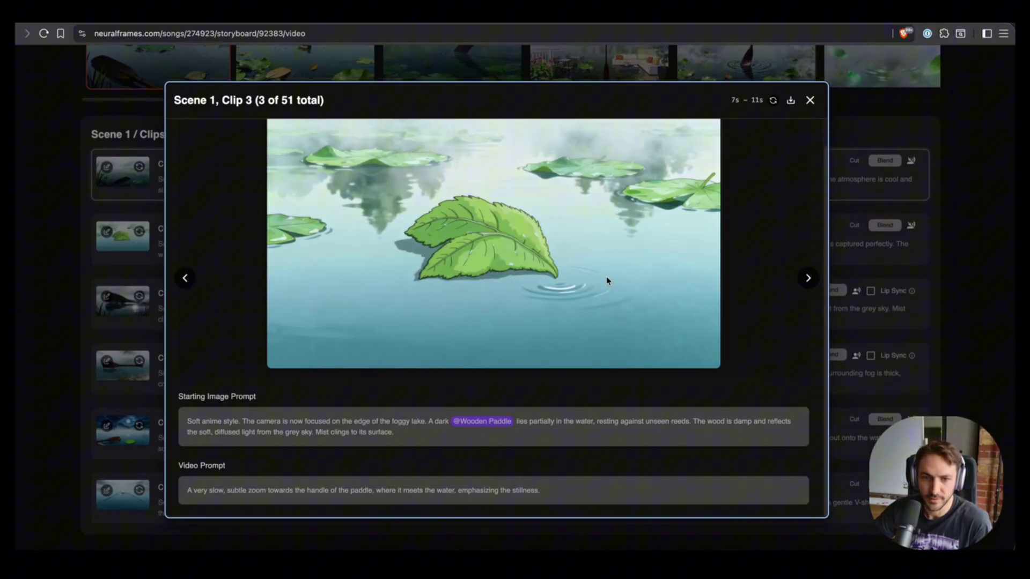
pyautogui.press('Right')
pyautogui.press('Right')
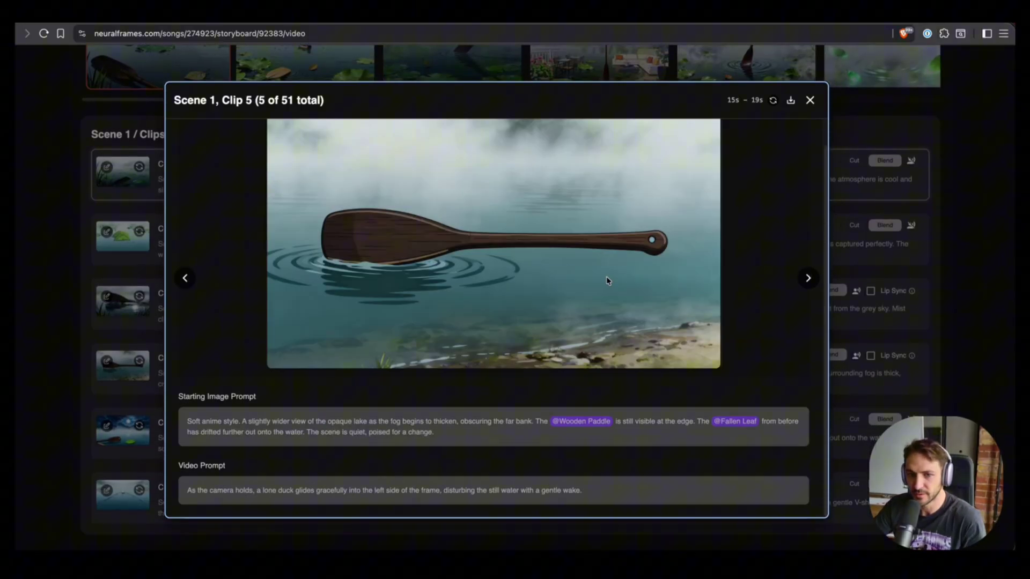
pyautogui.press('Right')
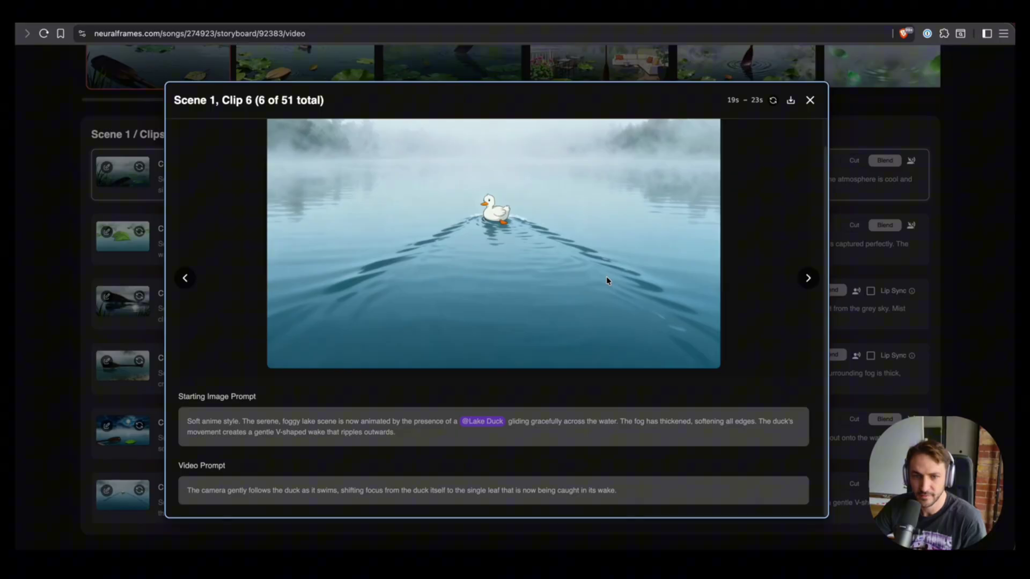
pyautogui.press('Right')
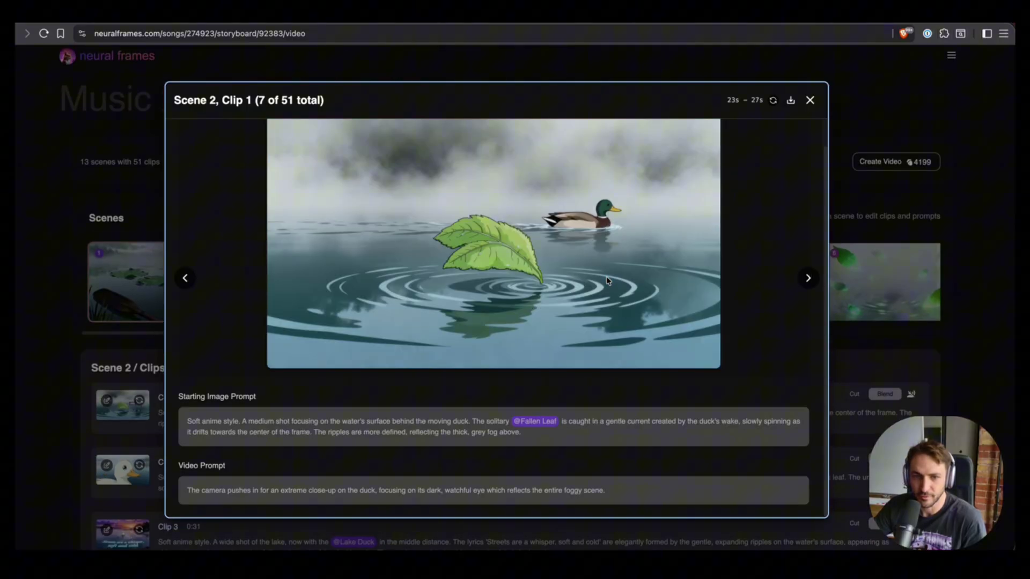
pyautogui.press('Right')
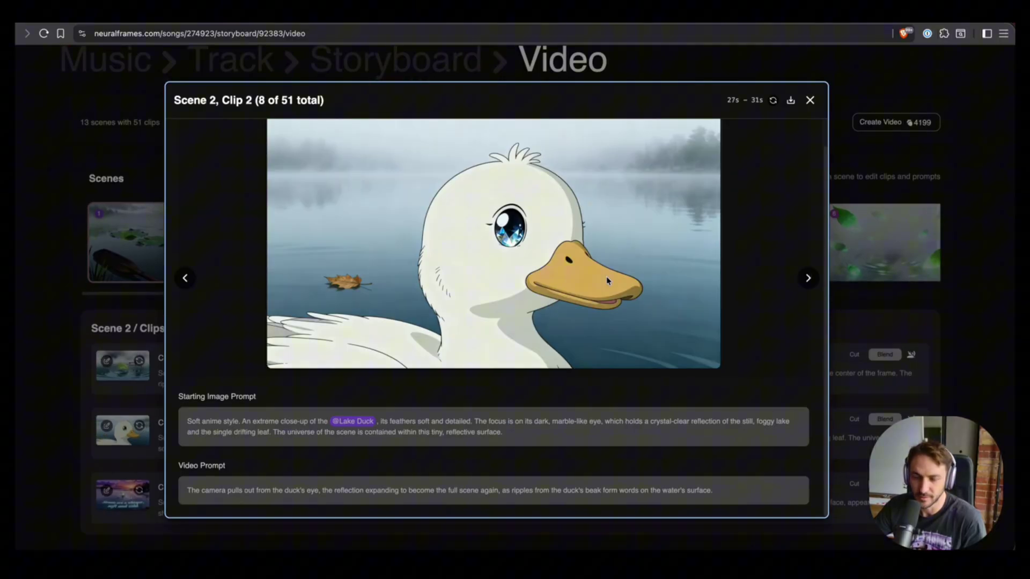
pyautogui.press('Right')
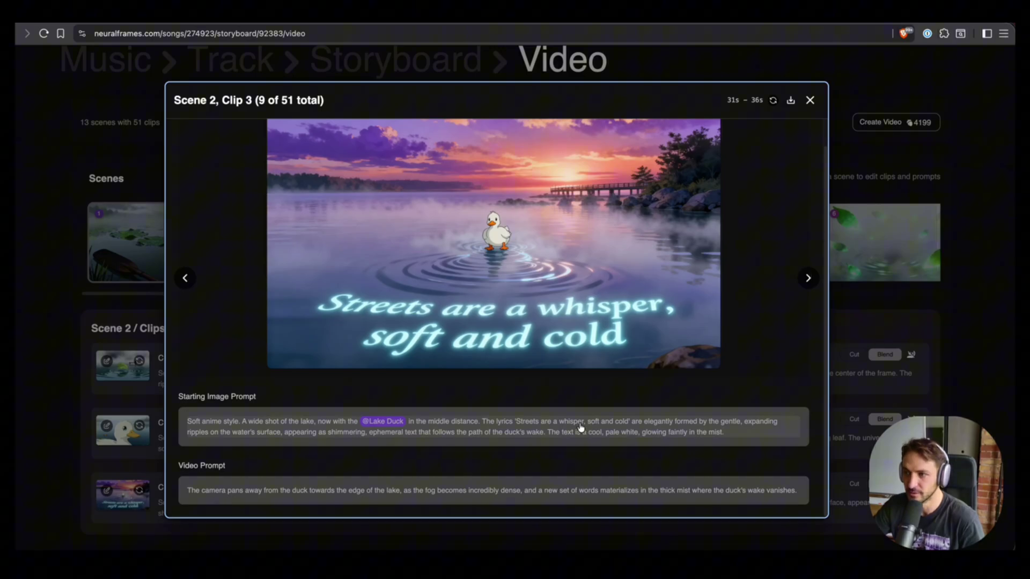
pyautogui.press('Right')
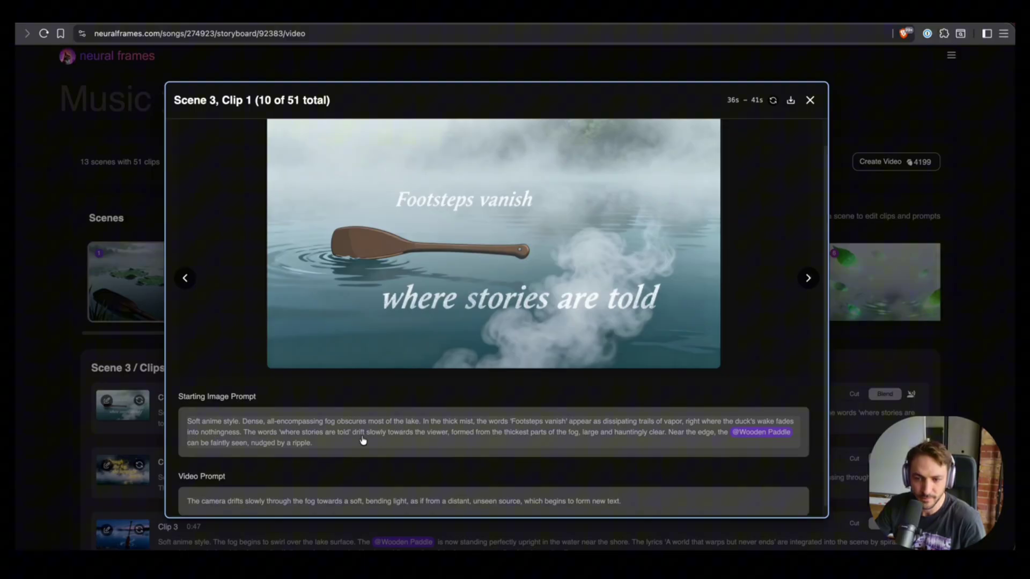
# Remove the Wooden Paddle sentence from Scene 3 Clip 1's starting image prompt and recreate its keyframe
pyautogui.click(330, 433)
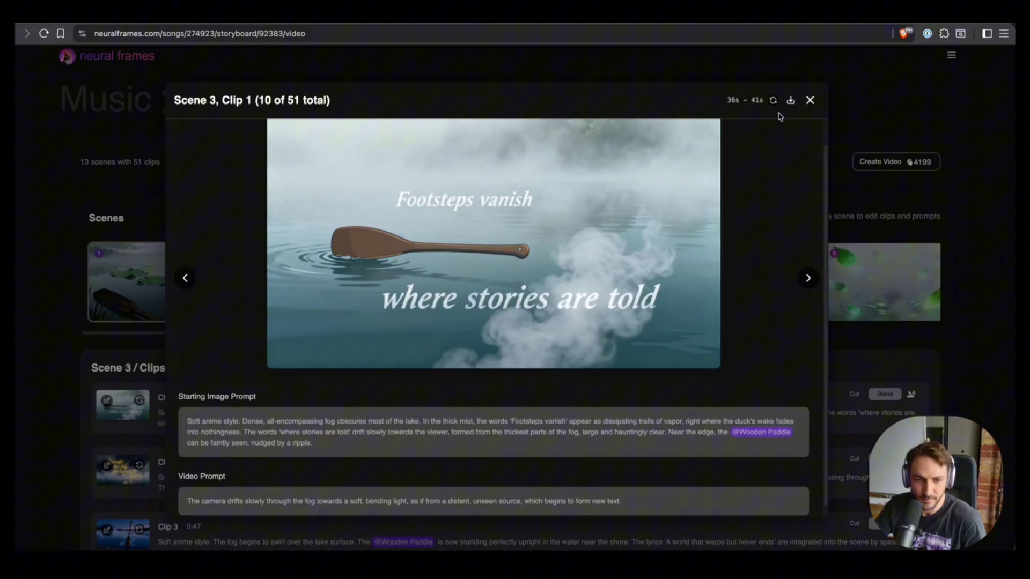
pyautogui.moveTo(313, 443); pyautogui.dragTo(668, 433)
pyautogui.press('BackSpace')
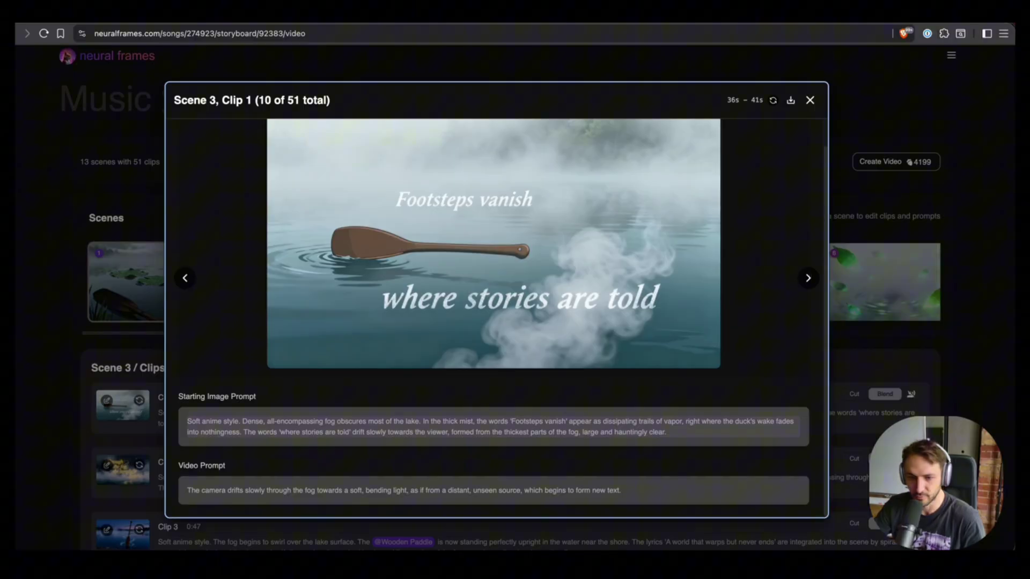
pyautogui.click(773, 101)
pyautogui.click(747, 127)
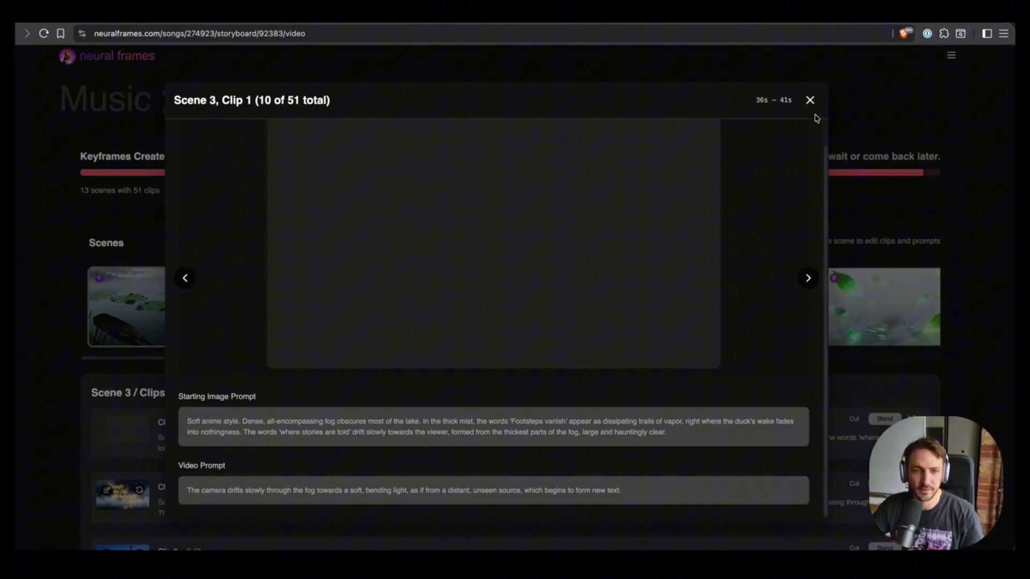
# Step the clip viewer forward from Scene 3 Clip 2 through Scene 4 to Scene 5 Clip 2
pyautogui.click(806, 278)
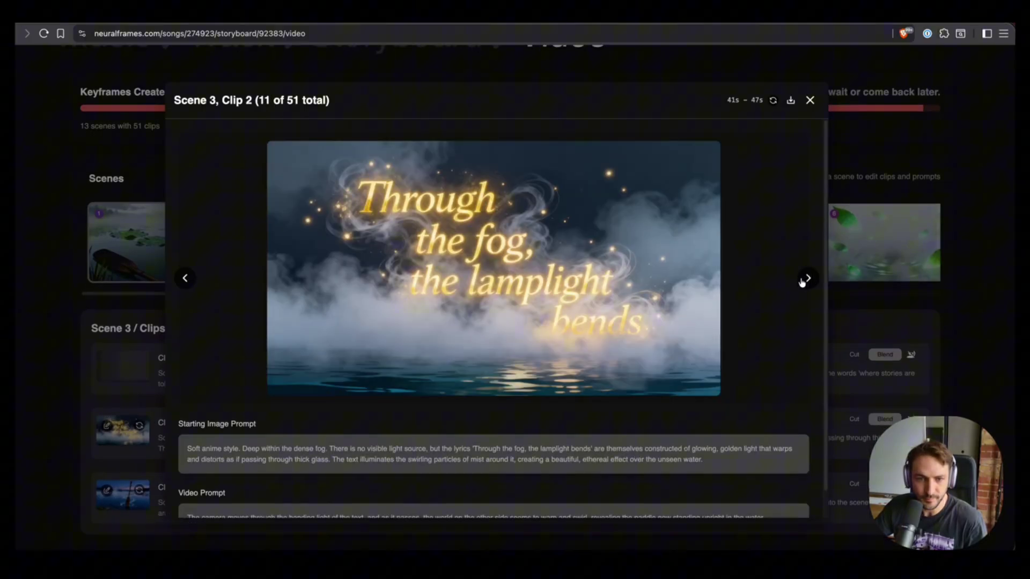
pyautogui.click(804, 282)
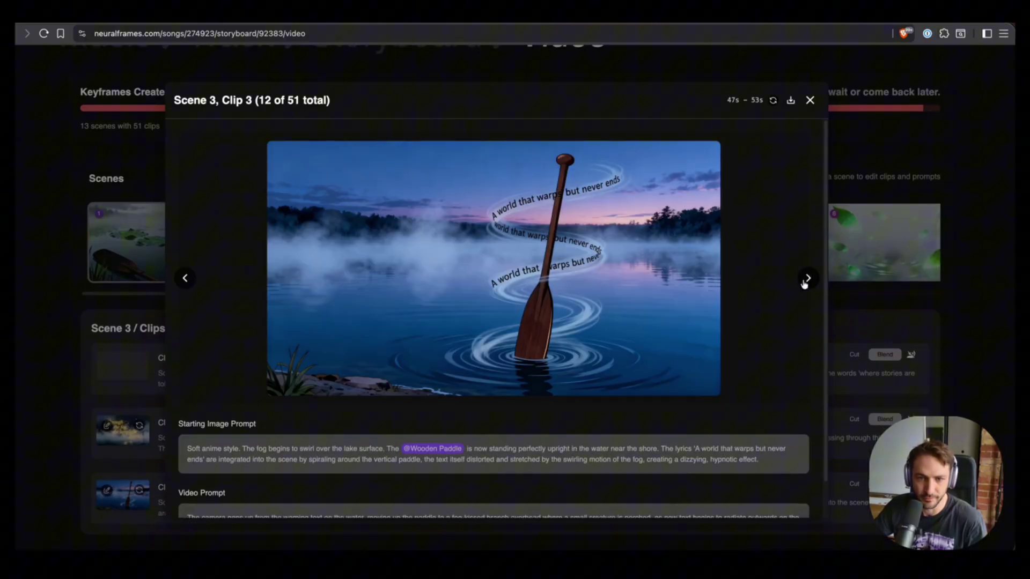
pyautogui.click(805, 281)
pyautogui.click(805, 283)
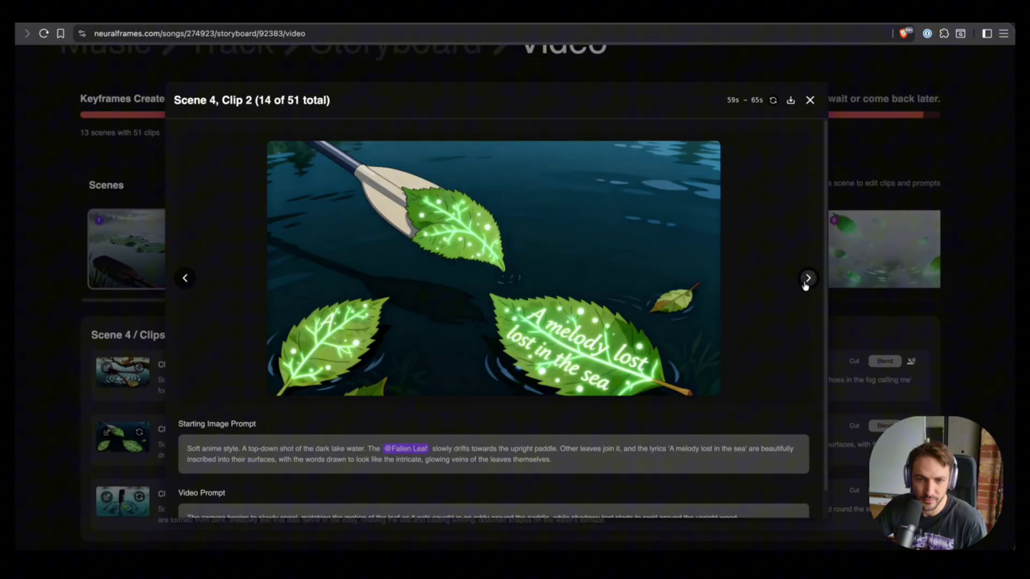
pyautogui.click(804, 283)
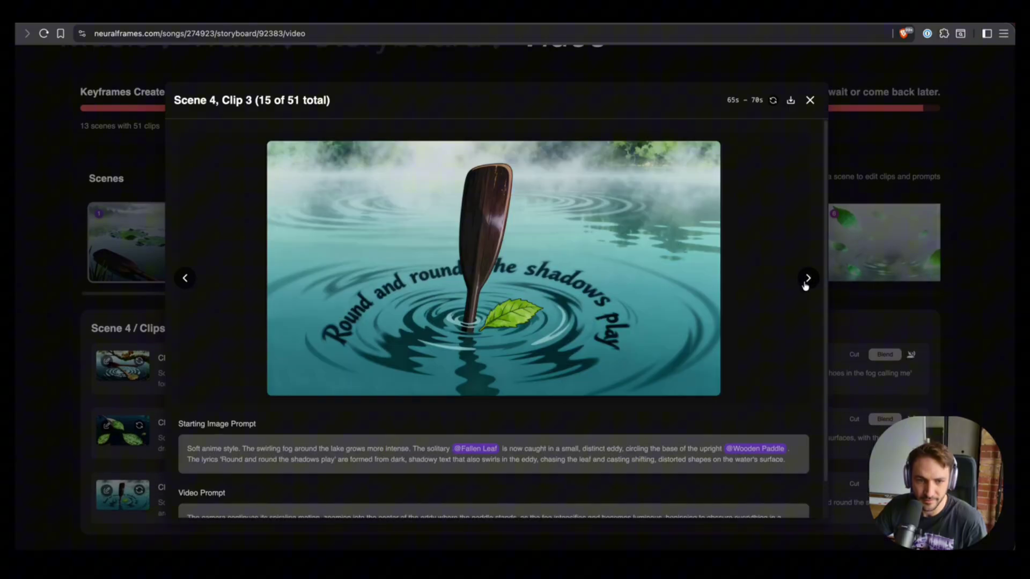
pyautogui.click(806, 283)
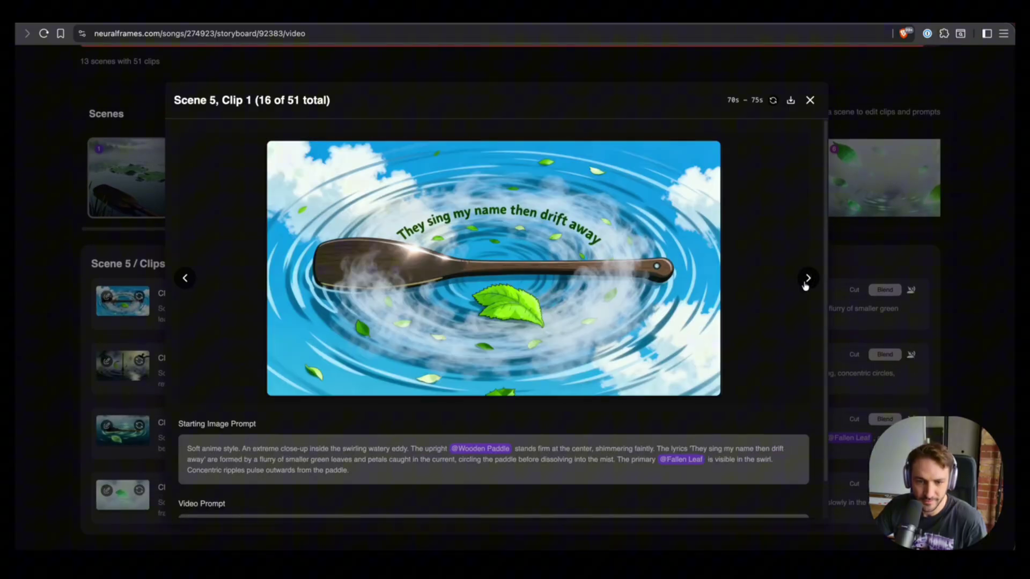
pyautogui.click(805, 283)
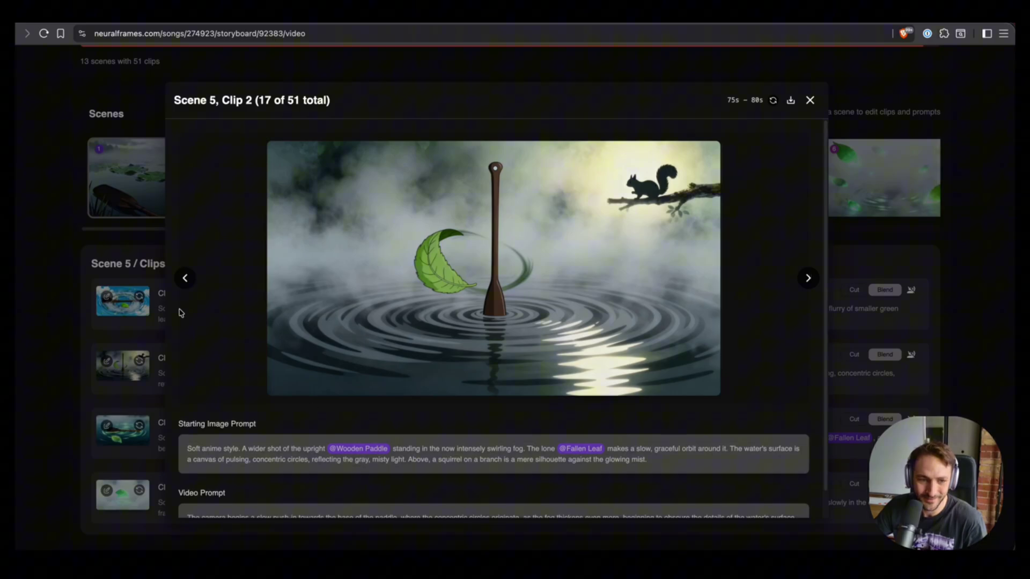
# Land on Scene 5 Clip 3, the glowing paddle and leaf, and start editing its image prompt
pyautogui.click(185, 278)
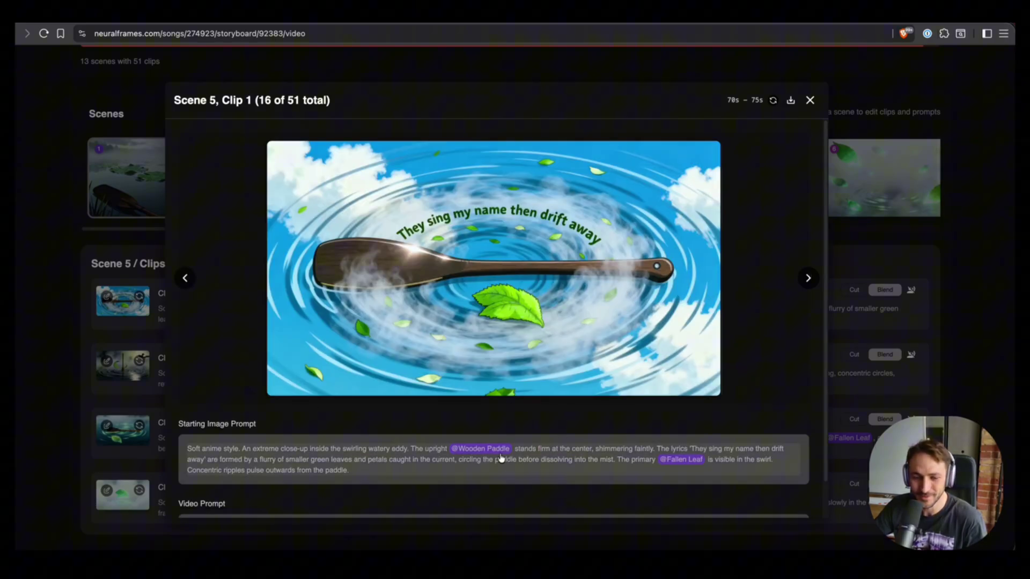
pyautogui.click(809, 278)
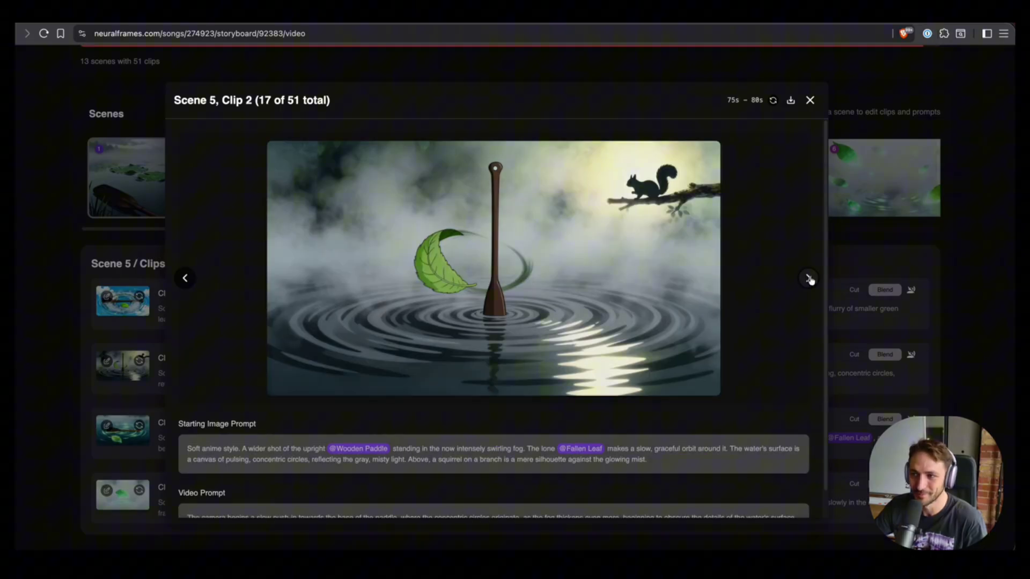
pyautogui.click(809, 278)
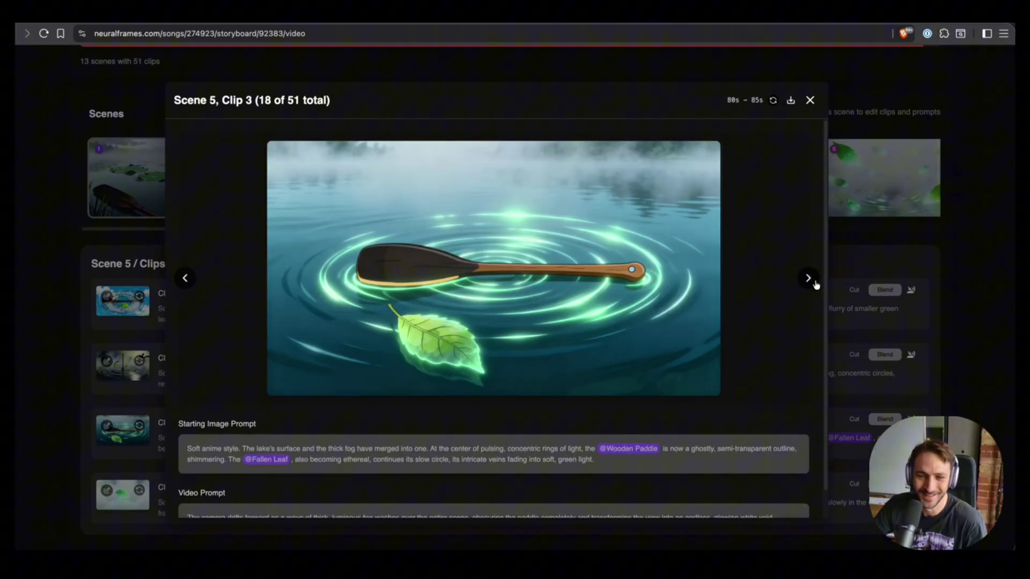
pyautogui.click(340, 460)
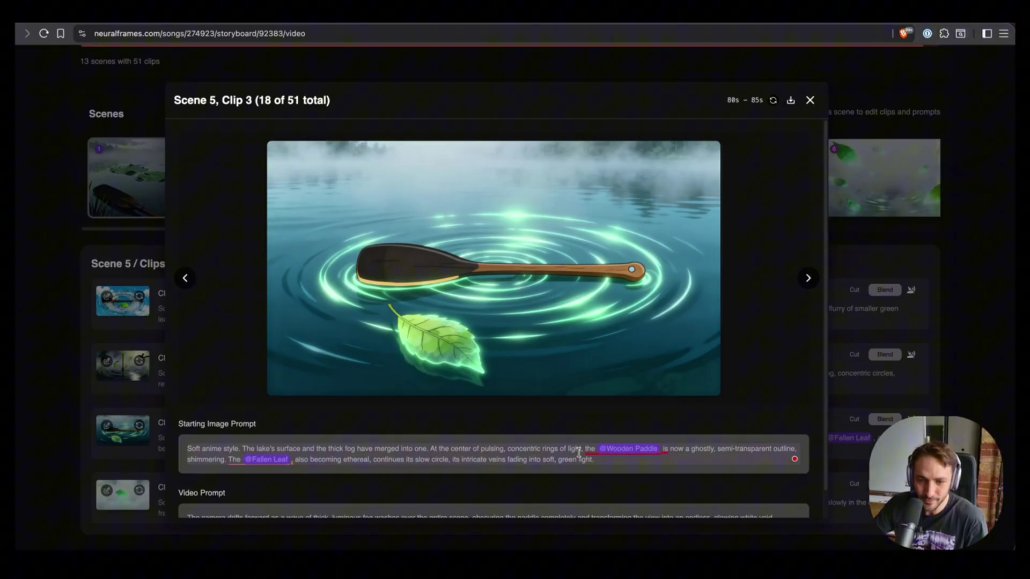
# Delete the 'Wooden Paddle' phrase from the prompt and regenerate the keyframe
pyautogui.moveTo(583, 448); pyautogui.dragTo(229, 460)
pyautogui.press('BackSpace')
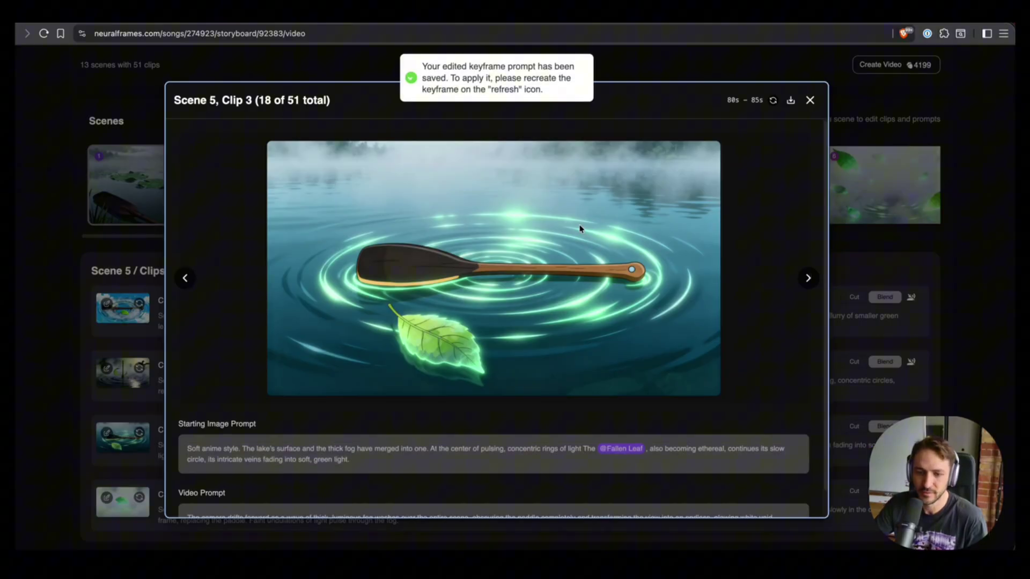
pyautogui.click(773, 102)
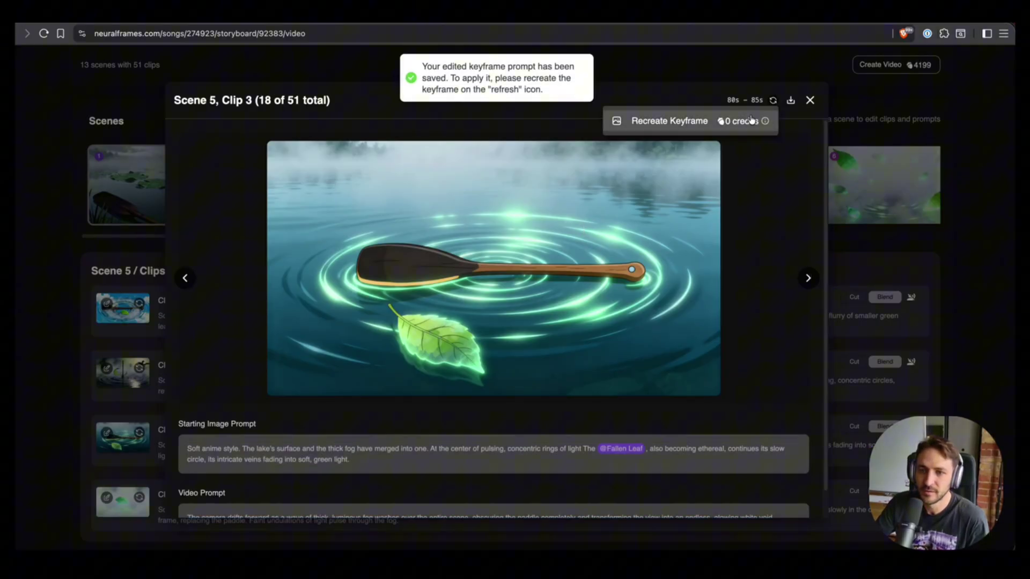
pyautogui.click(772, 120)
pyautogui.click(808, 277)
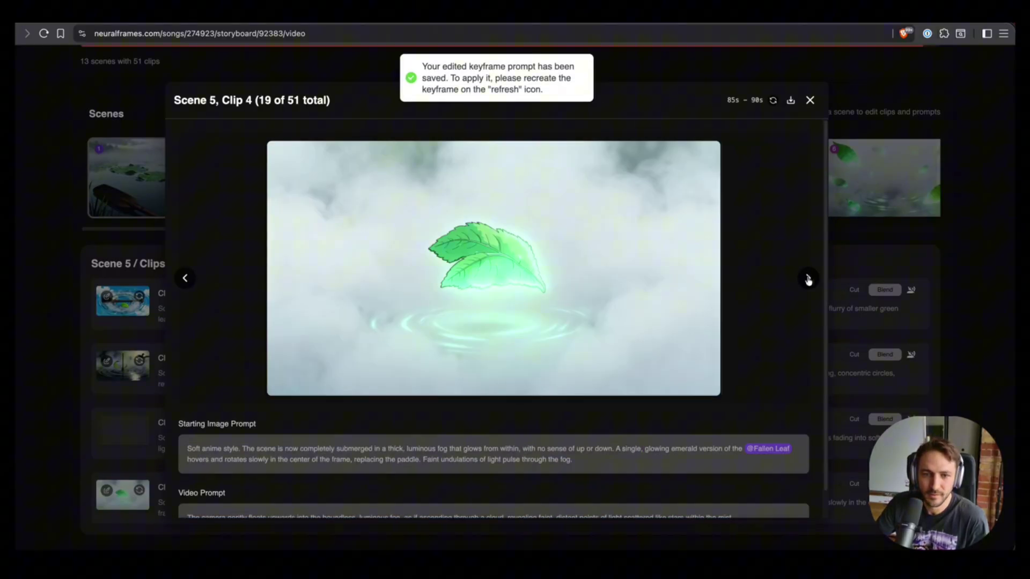
# Review Scene 6's clips and Scene 7's clips up to Clip 4, then return to the storyboard
pyautogui.click(808, 278)
pyautogui.click(809, 279)
pyautogui.click(809, 279)
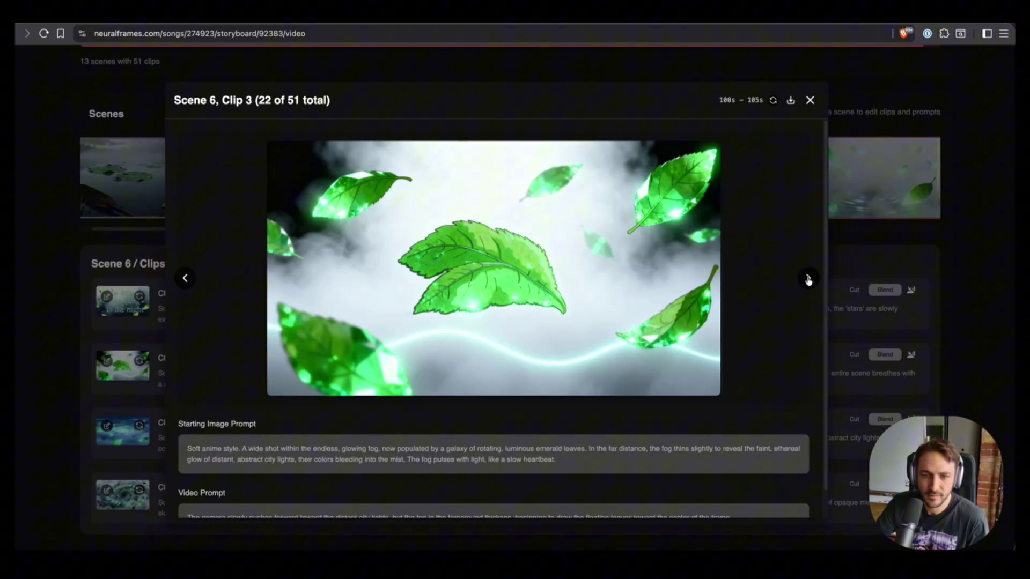
pyautogui.click(808, 279)
pyautogui.click(808, 279)
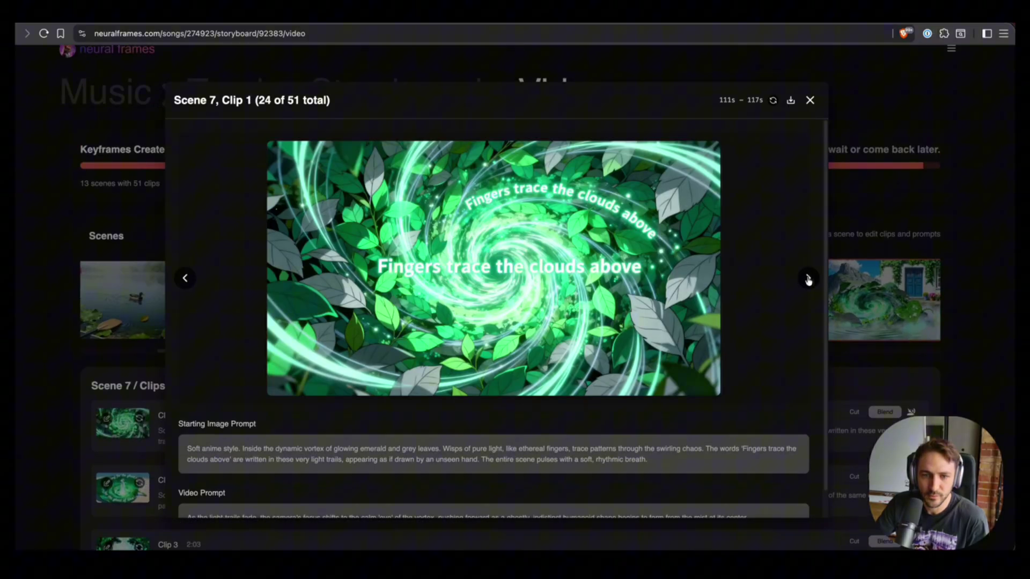
pyautogui.click(809, 279)
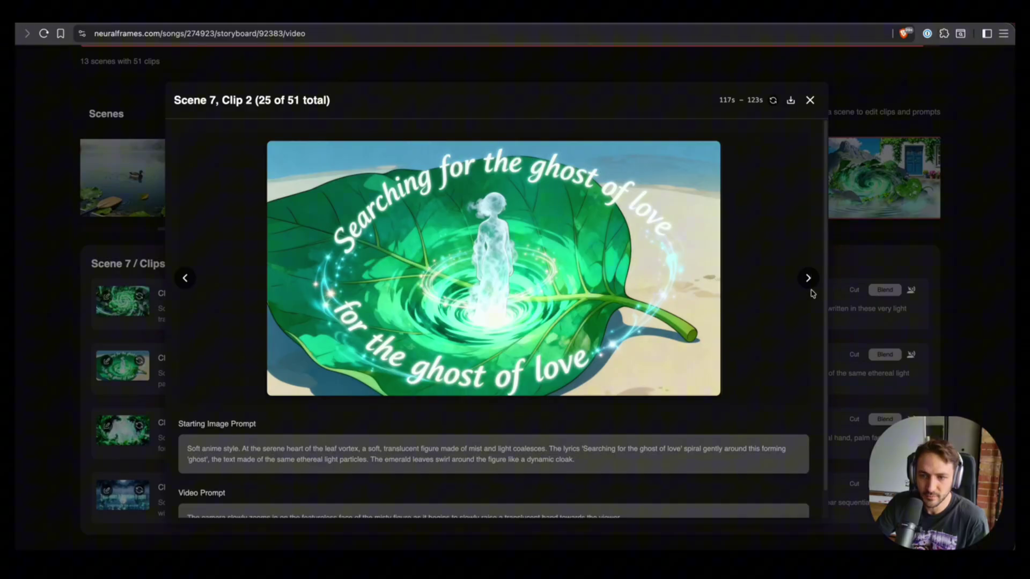
pyautogui.click(808, 279)
pyautogui.click(808, 279)
pyautogui.click(935, 251)
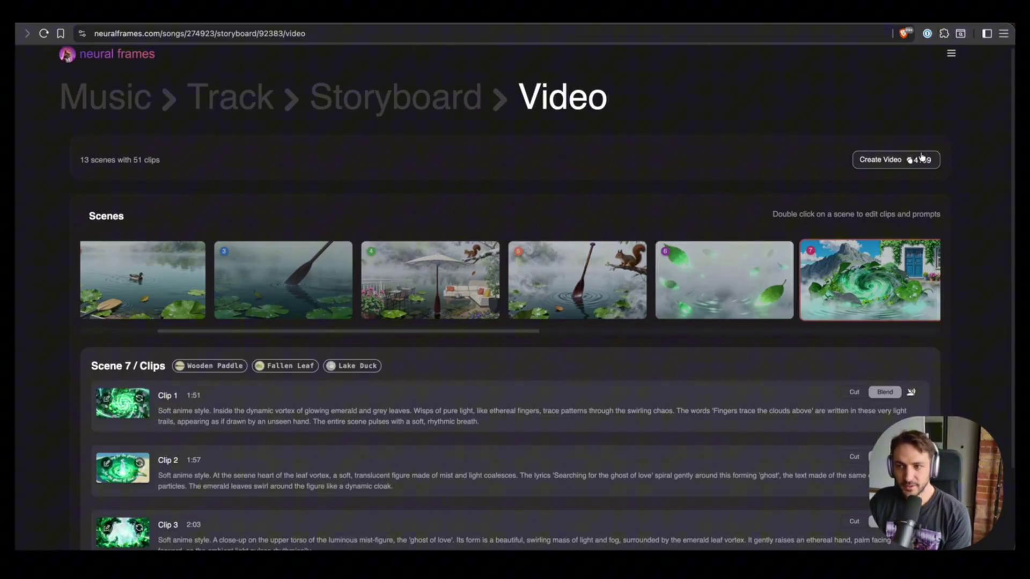
# Render all 51 clips into the full 4:10 music video and bring up its player
pyautogui.click(905, 160)
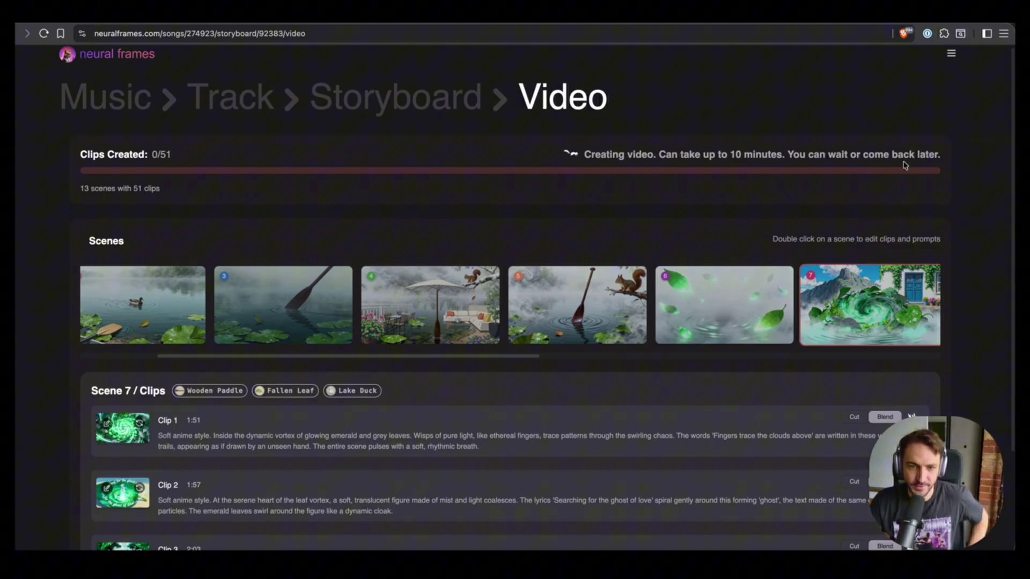
pyautogui.scroll(-3, 130, 393)
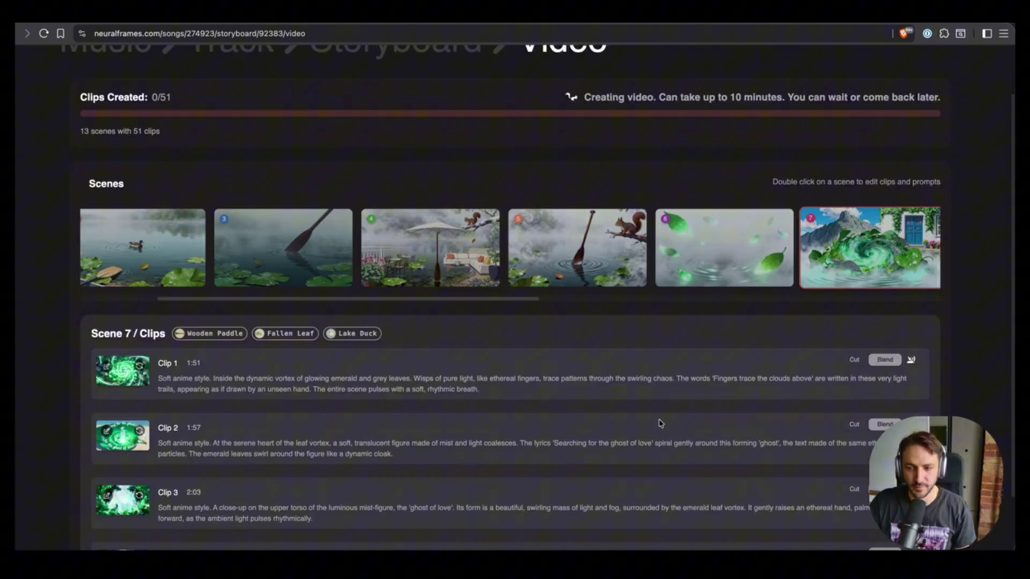
pyautogui.scroll(3, 804, 391)
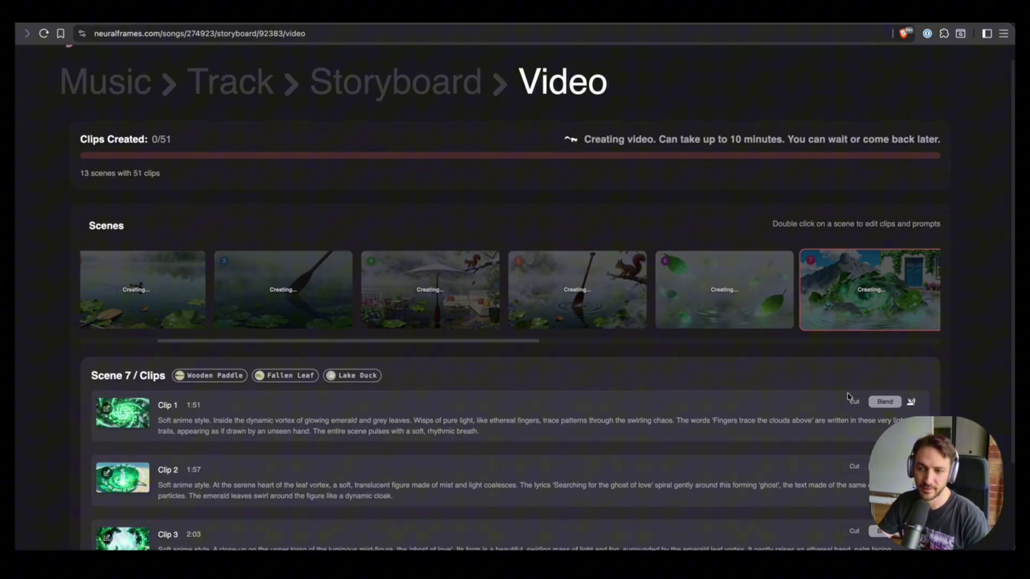
pyautogui.scroll(-1, 804, 382)
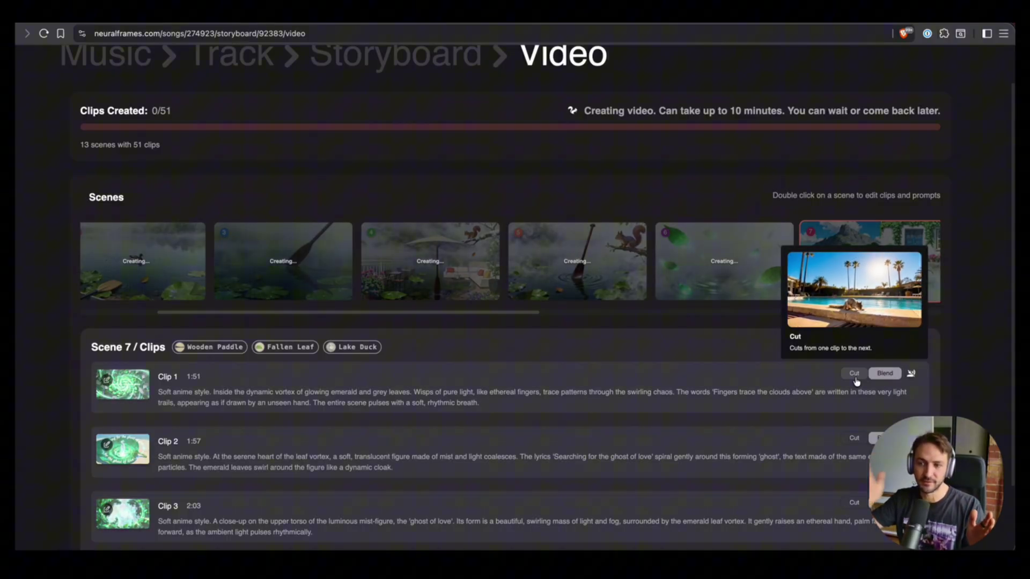
pyautogui.moveTo(884, 377)
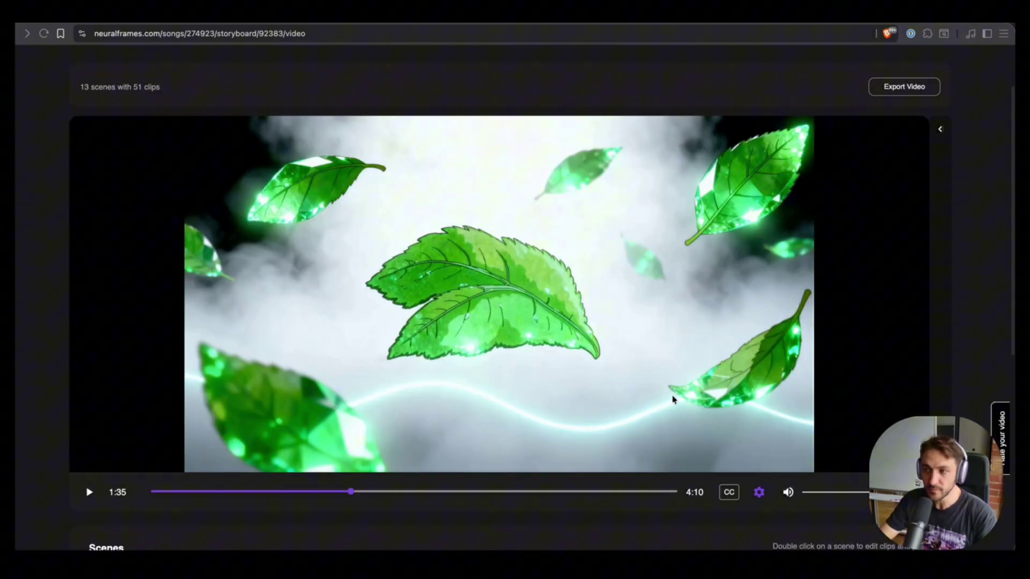
# Preview the lyric video from 0:40, then jump ahead to about 1:52 and keep playing
pyautogui.moveTo(350, 492); pyautogui.dragTo(204, 492)
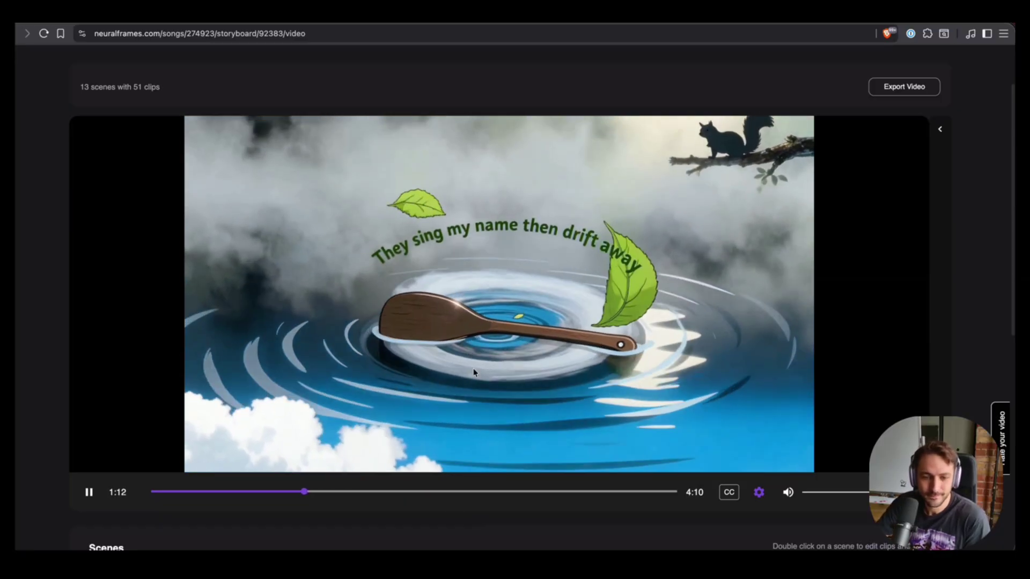
pyautogui.press('space')
pyautogui.moveTo(315, 493); pyautogui.dragTo(387, 493)
pyautogui.press('space')
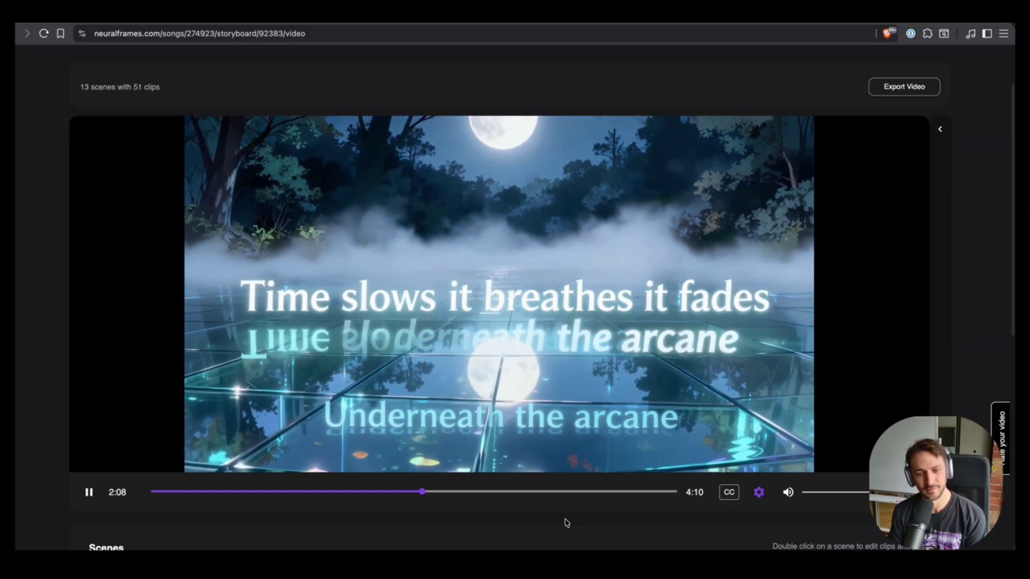
# Pause the lyric video preview at 2:10 and scroll around the page
pyautogui.click(587, 430)
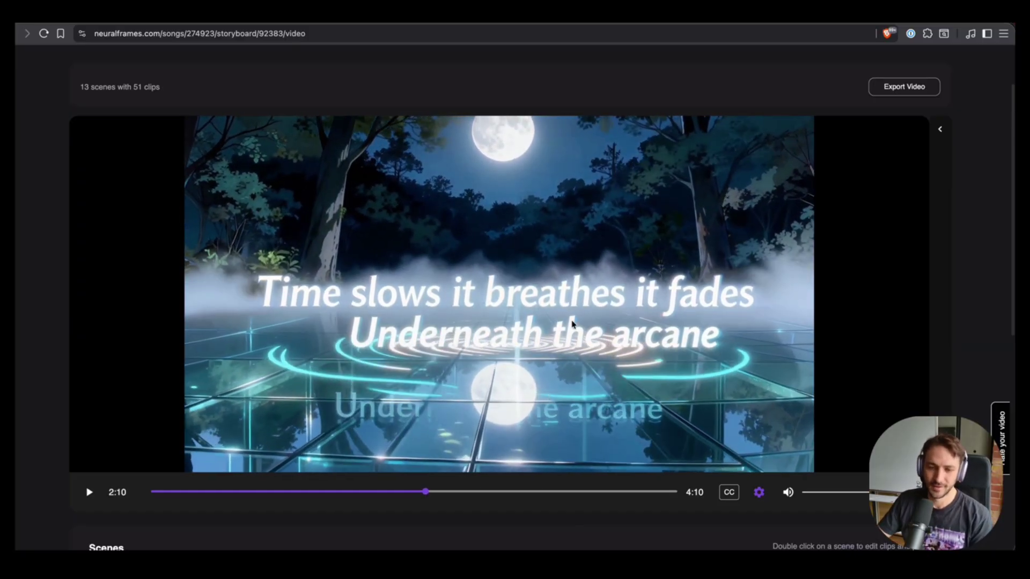
pyautogui.scroll(-2, 586, 430)
pyautogui.scroll(-10, 586, 429)
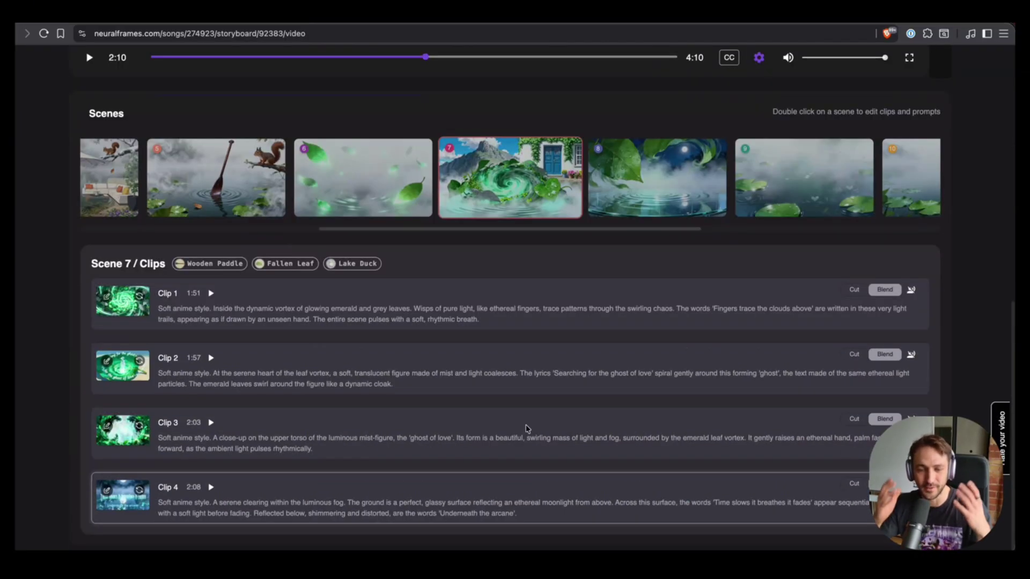
pyautogui.scroll(6, 526, 429)
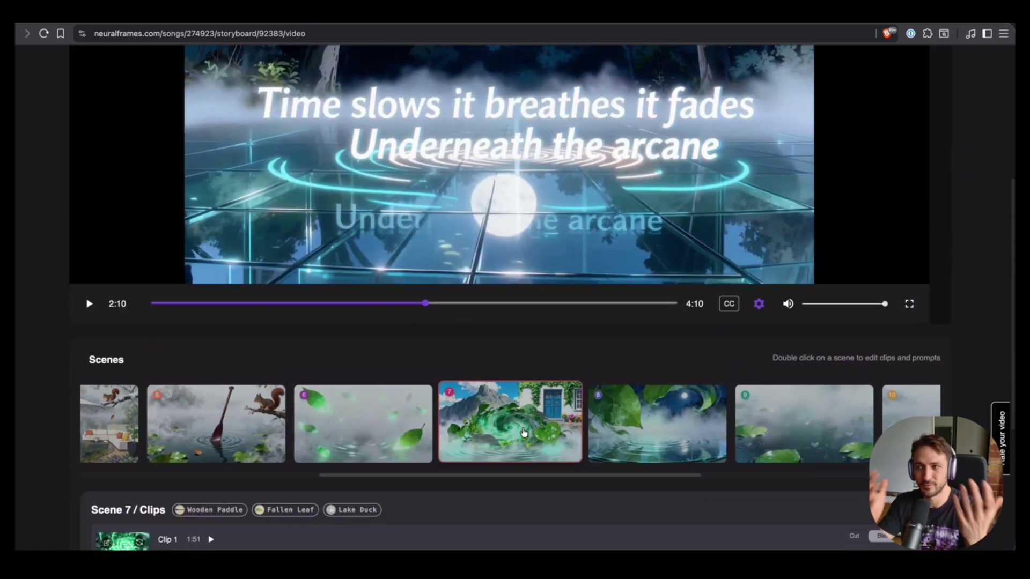
pyautogui.scroll(6, 523, 432)
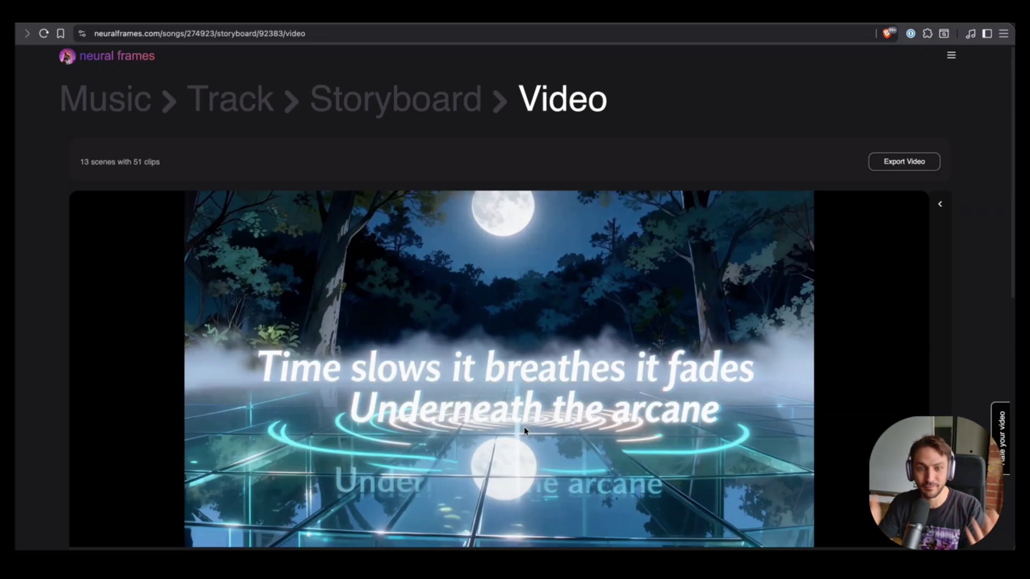
pyautogui.scroll(-3, 586, 393)
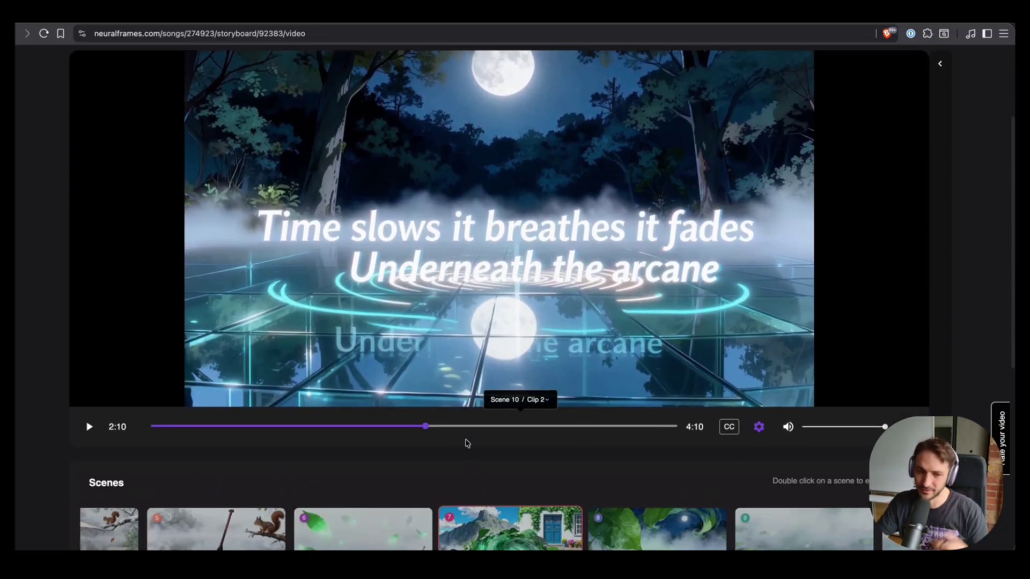
pyautogui.scroll(2, 443, 485)
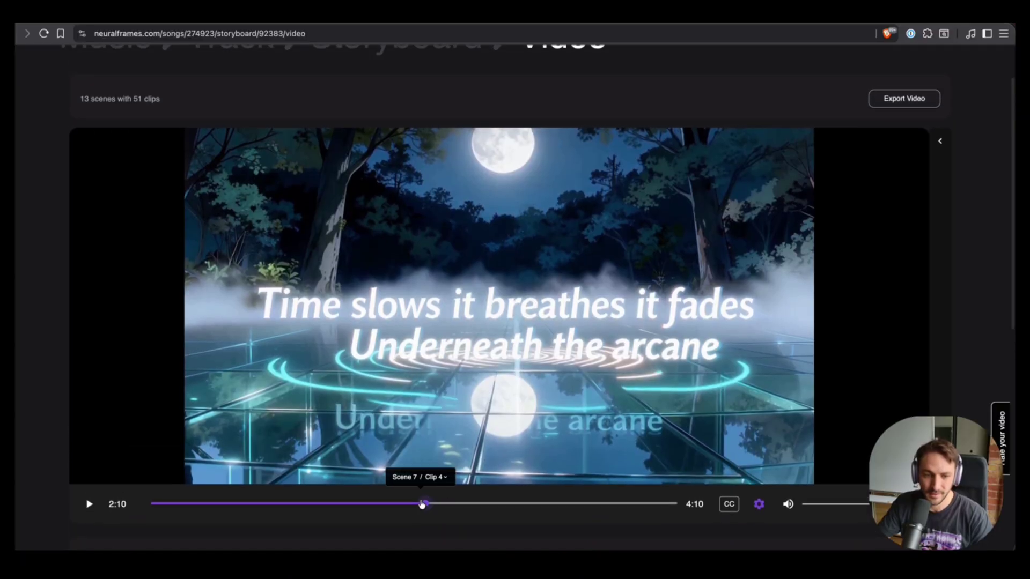
# Scrub ahead to about 2:55 and pause on the 'I am the mist, I am the rain' lyric
pyautogui.click(465, 504)
pyautogui.moveTo(465, 504); pyautogui.dragTo(510, 504)
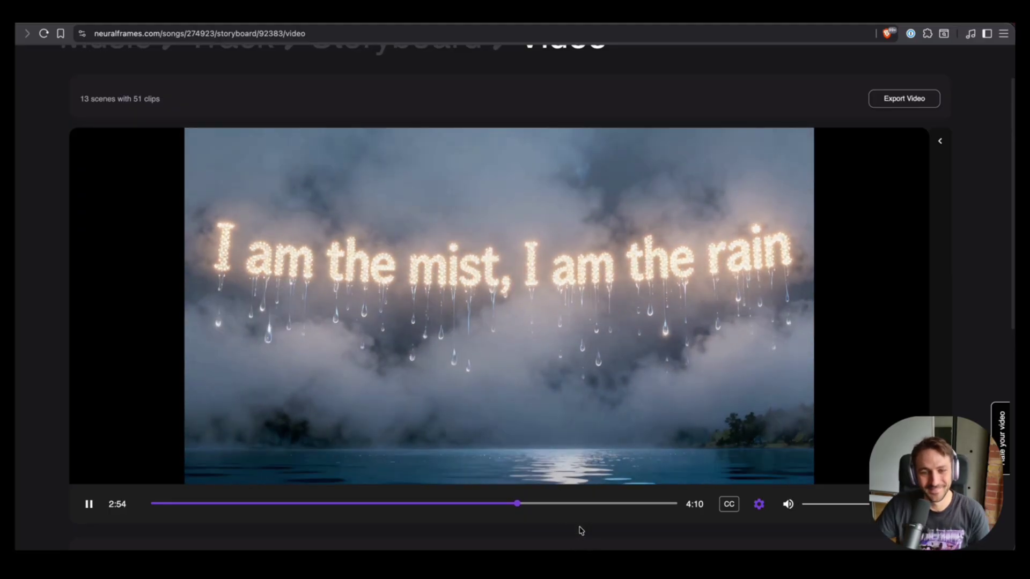
pyautogui.click(555, 438)
pyautogui.scroll(-3, 558, 443)
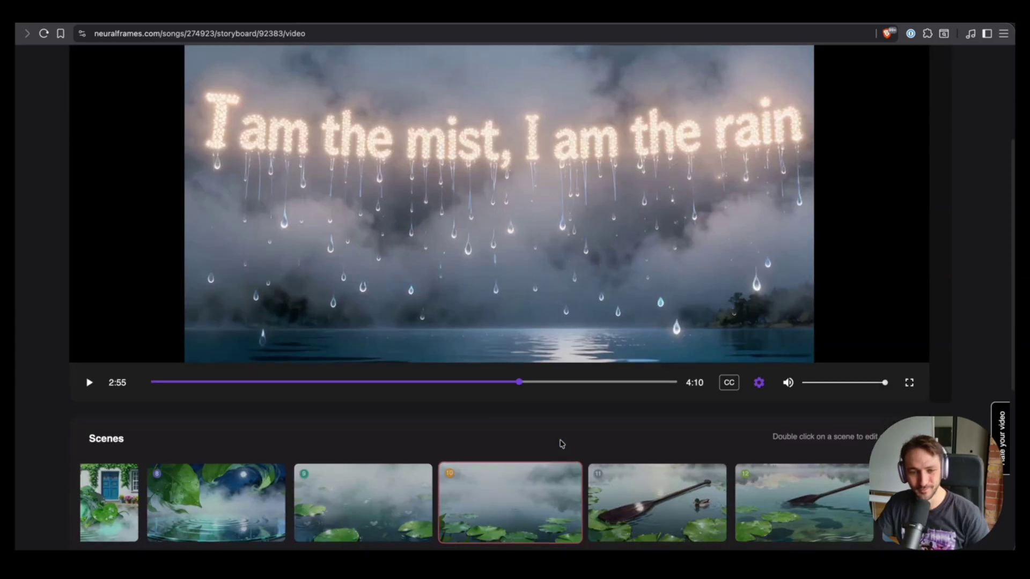
pyautogui.scroll(4, 910, 188)
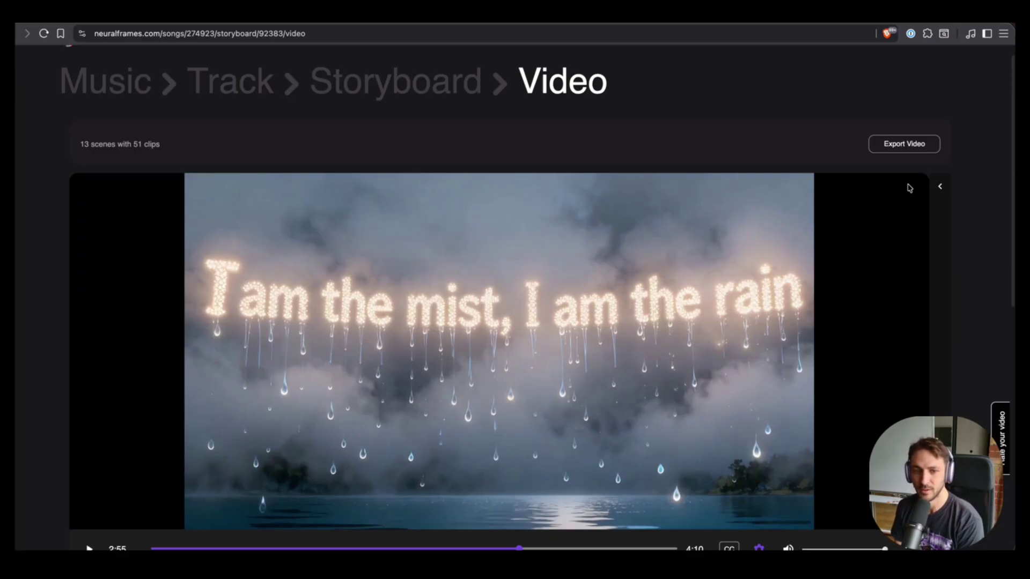
pyautogui.scroll(-1, 910, 188)
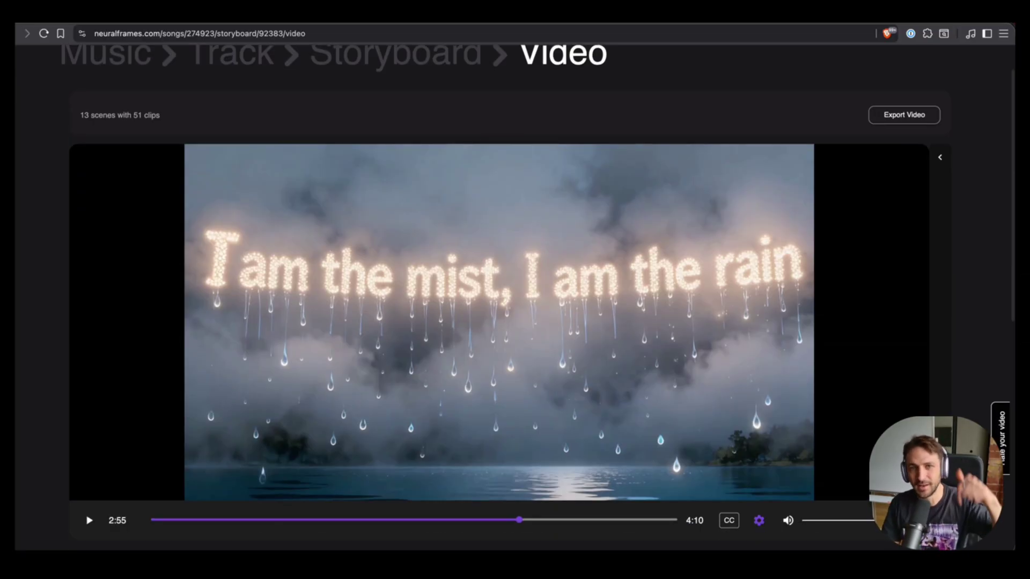